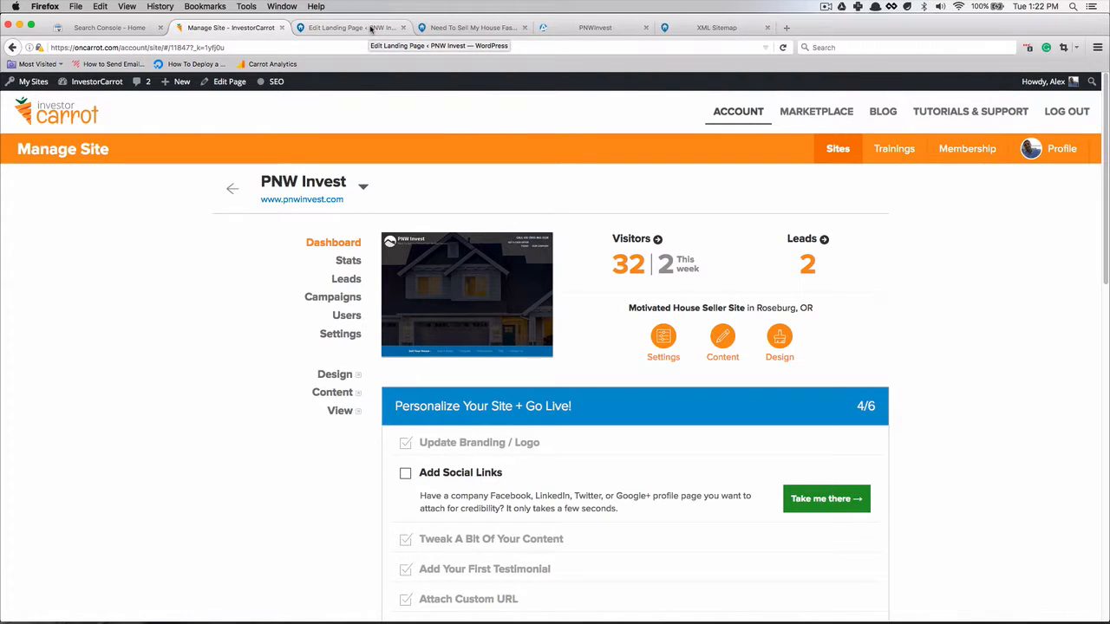
Review the PNWInvest keyword rankings and the "Need To Sell My House Fast" landing page content in the editor
{"action": "left_click", "coordinate": [595, 27]}
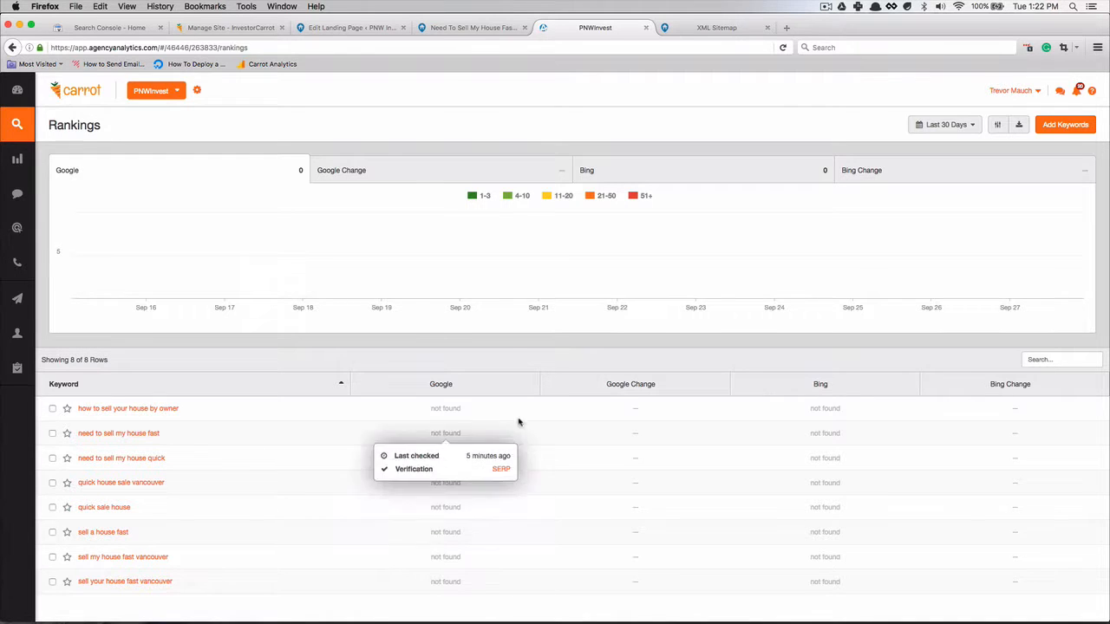
{"action": "left_click", "coordinate": [368, 26]}
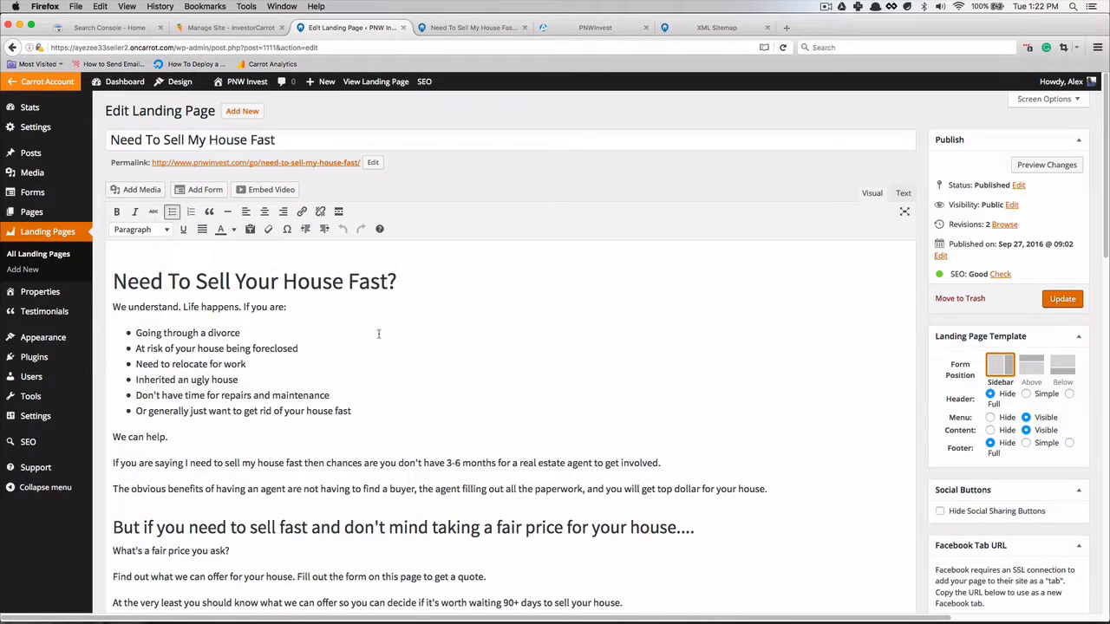
{"action": "scroll", "coordinate": [451, 375], "scroll_direction": "down", "scroll_amount": 5}
{"action": "scroll", "coordinate": [451, 375], "scroll_direction": "down", "scroll_amount": 6}
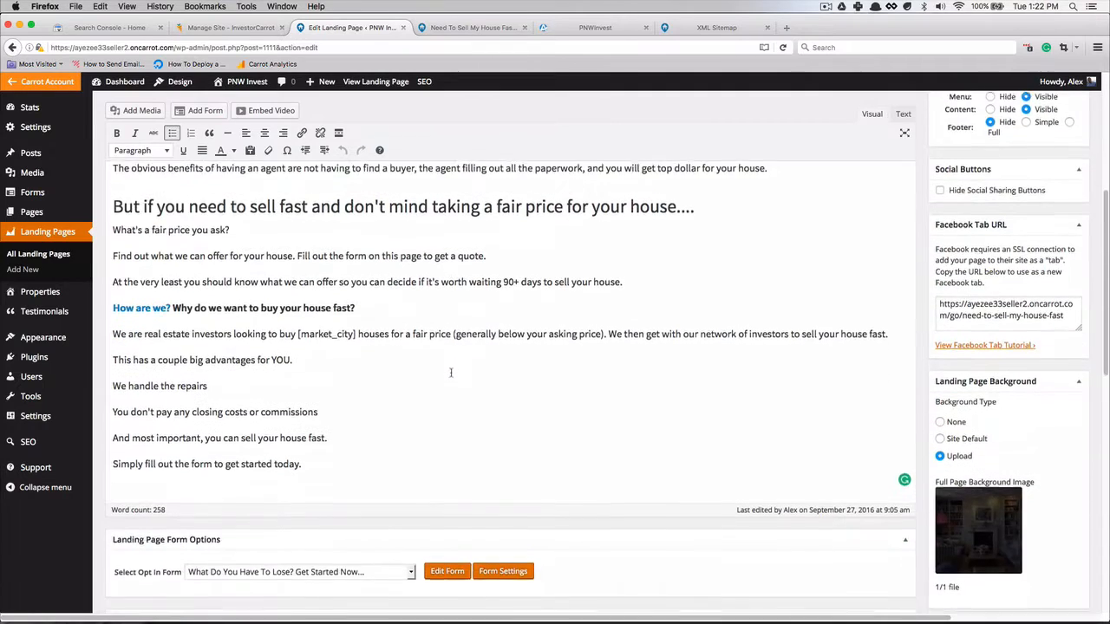
{"action": "scroll", "coordinate": [451, 374], "scroll_direction": "up", "scroll_amount": 10}
{"action": "scroll", "coordinate": [259, 234], "scroll_direction": "up", "scroll_amount": 2}
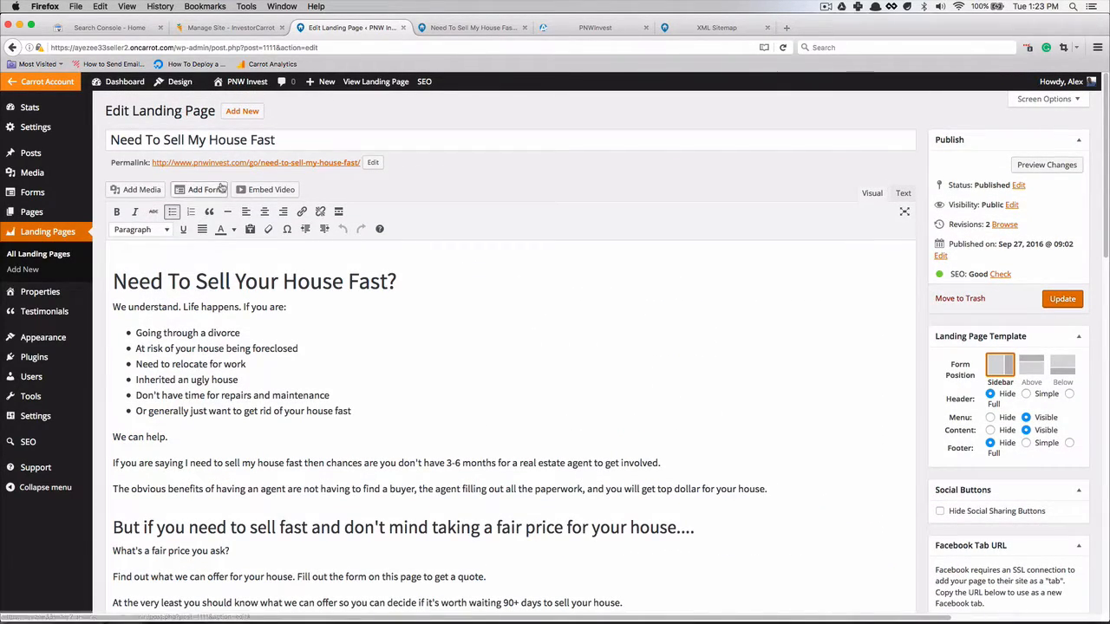
Examine the preview of the "Need To Sell My House Fast" page, including the paragraph with the market city name
{"action": "left_click", "coordinate": [475, 27]}
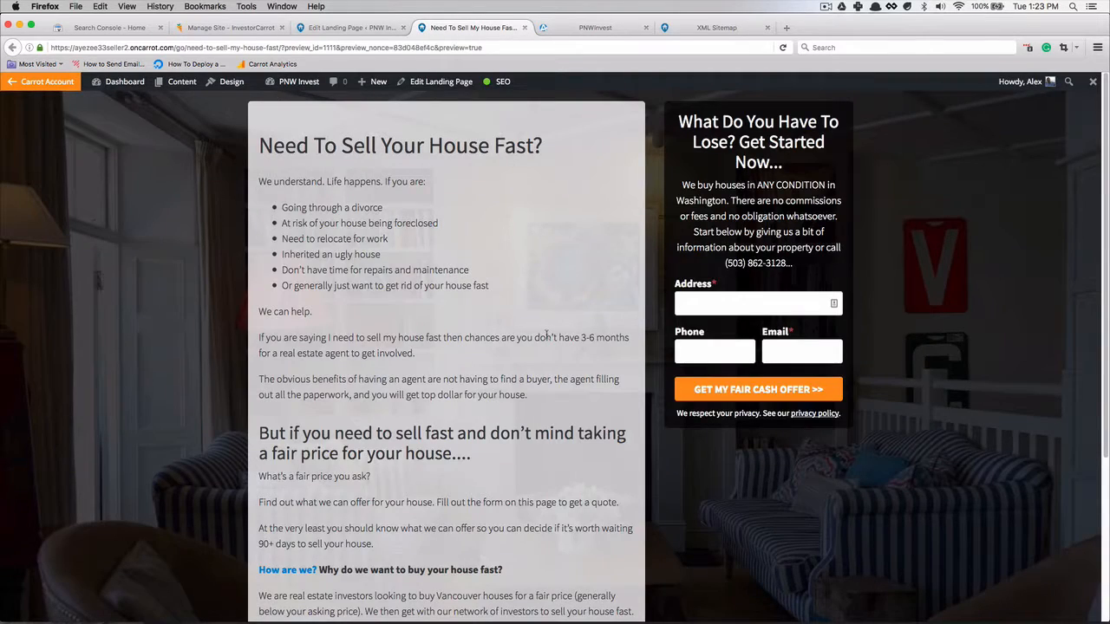
{"action": "scroll", "coordinate": [546, 335], "scroll_direction": "down", "scroll_amount": 5}
{"action": "scroll", "coordinate": [546, 337], "scroll_direction": "up", "scroll_amount": 5}
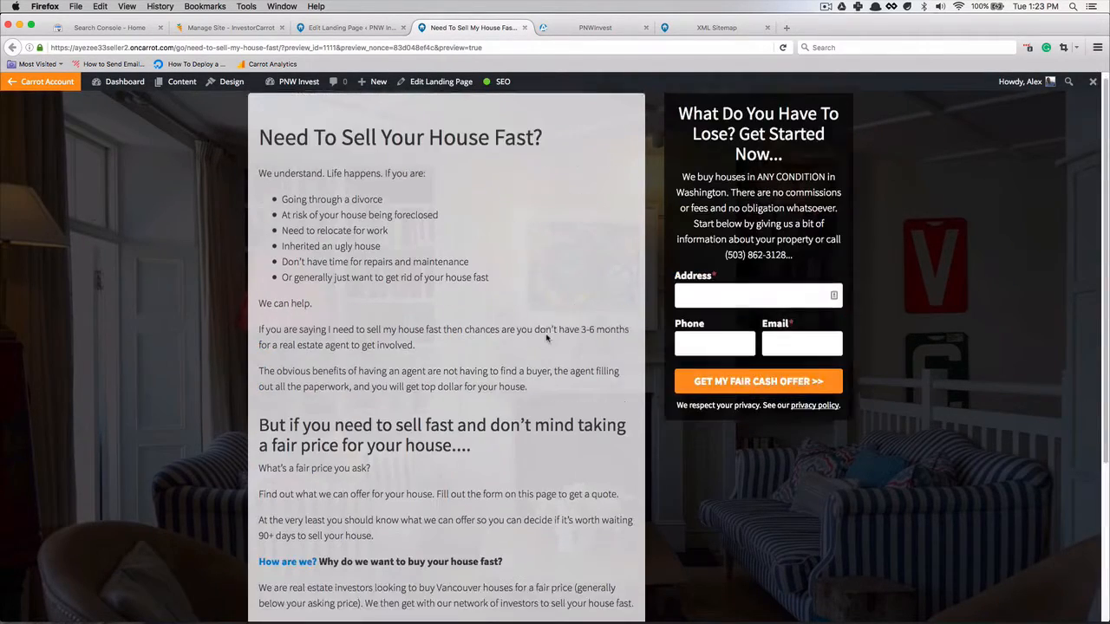
{"action": "scroll", "coordinate": [438, 555], "scroll_direction": "down", "scroll_amount": 3}
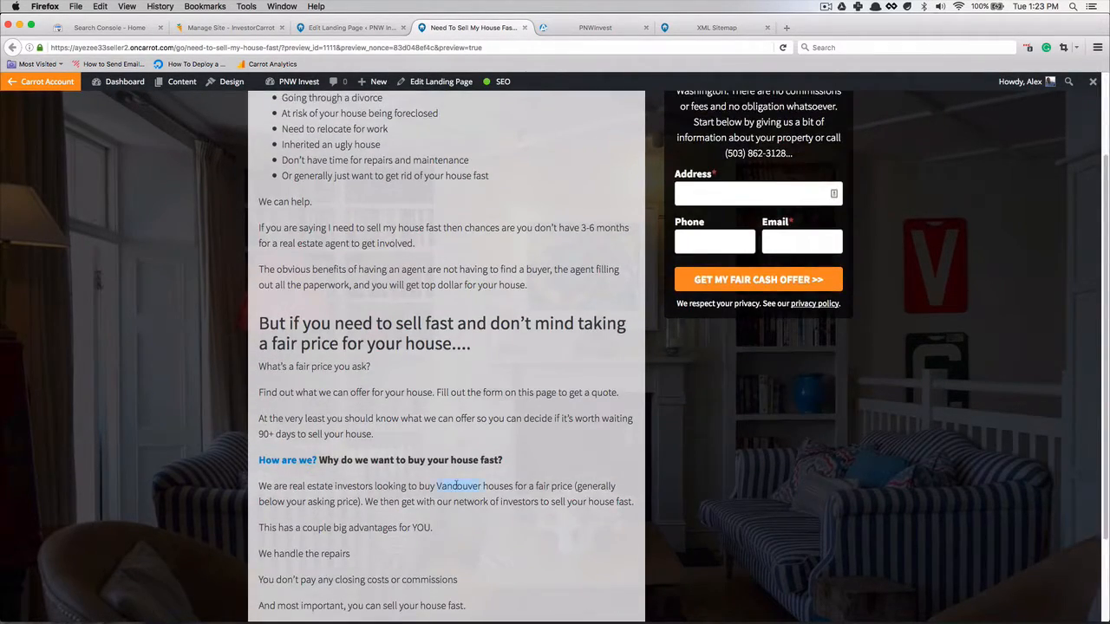
{"action": "triple_click", "coordinate": [457, 486]}
{"action": "scroll", "coordinate": [447, 512], "scroll_direction": "up", "scroll_amount": 3}
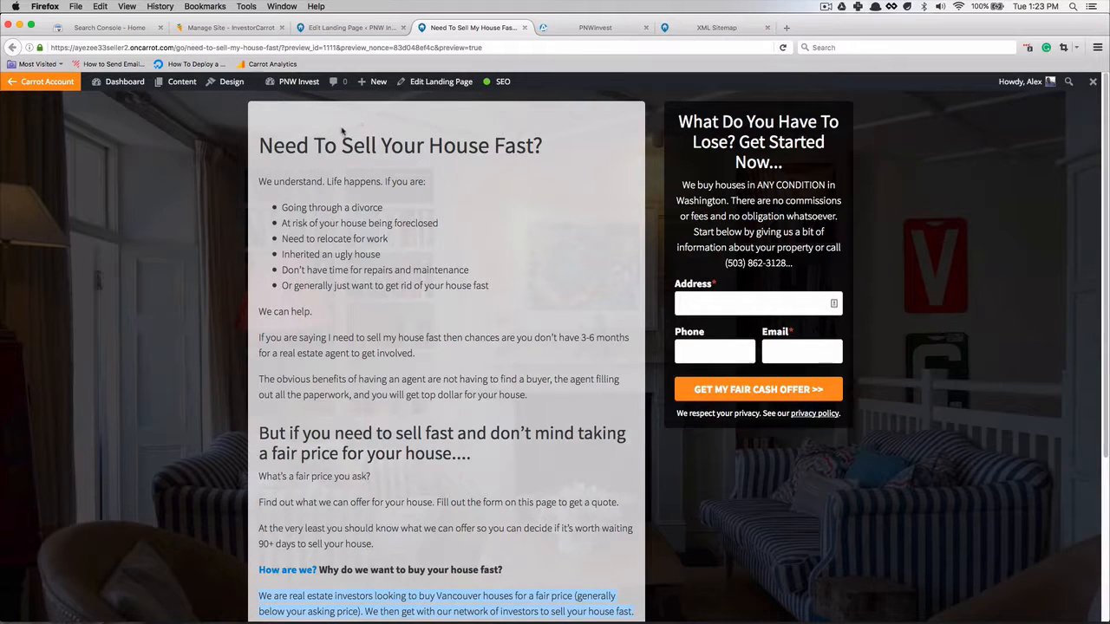
{"action": "left_click", "coordinate": [111, 28]}
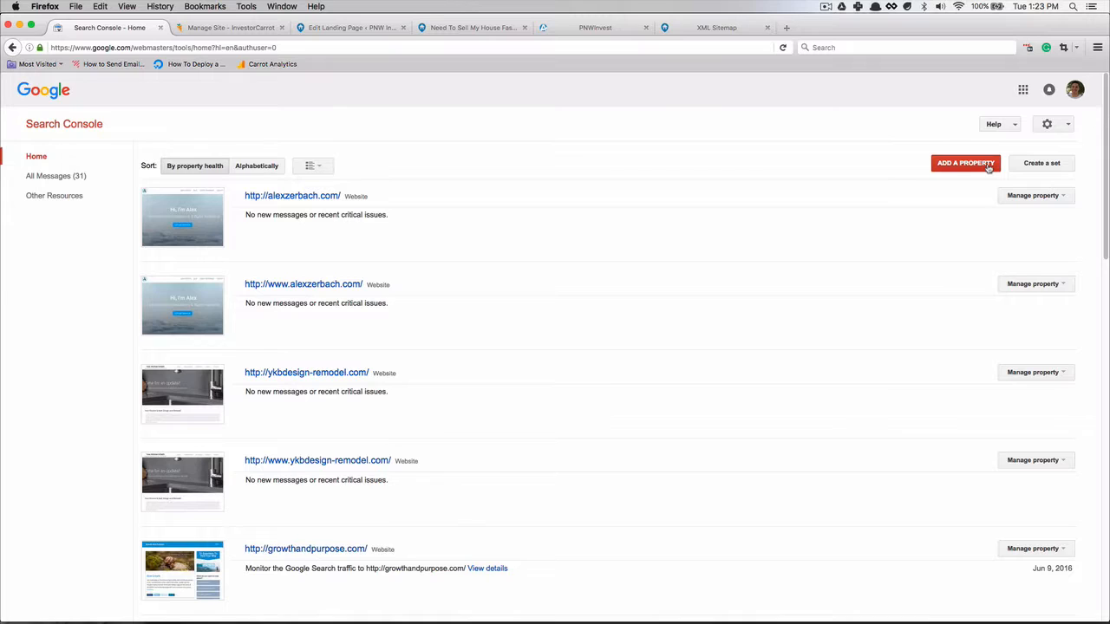
{"action": "left_click_drag", "start_coordinate": [132, 47], "coordinate": [190, 48]}
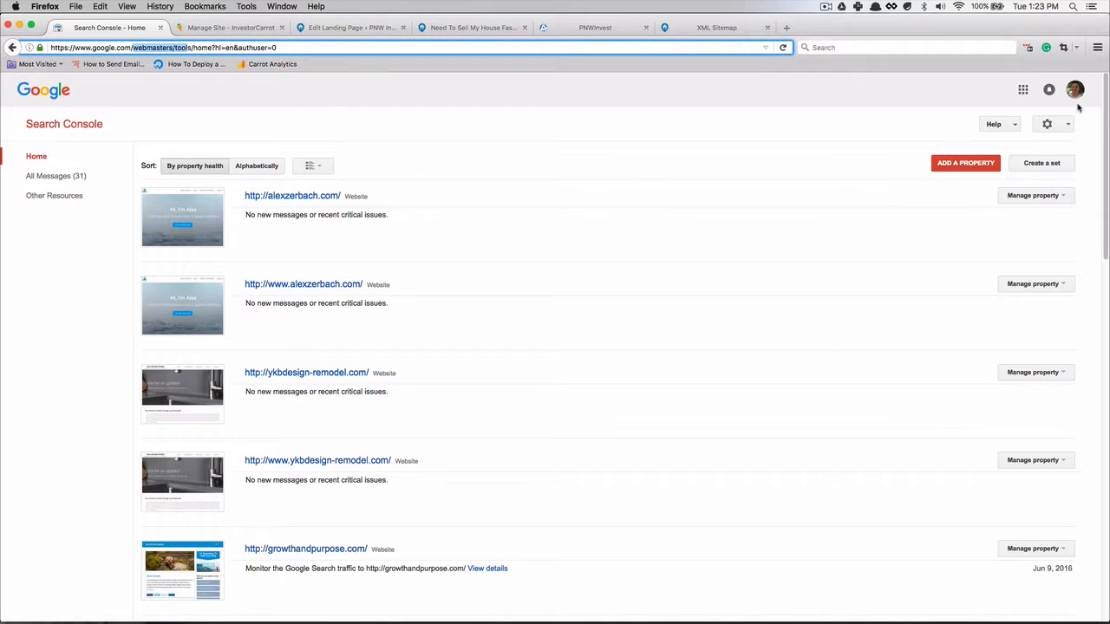
{"action": "left_click", "coordinate": [965, 164]}
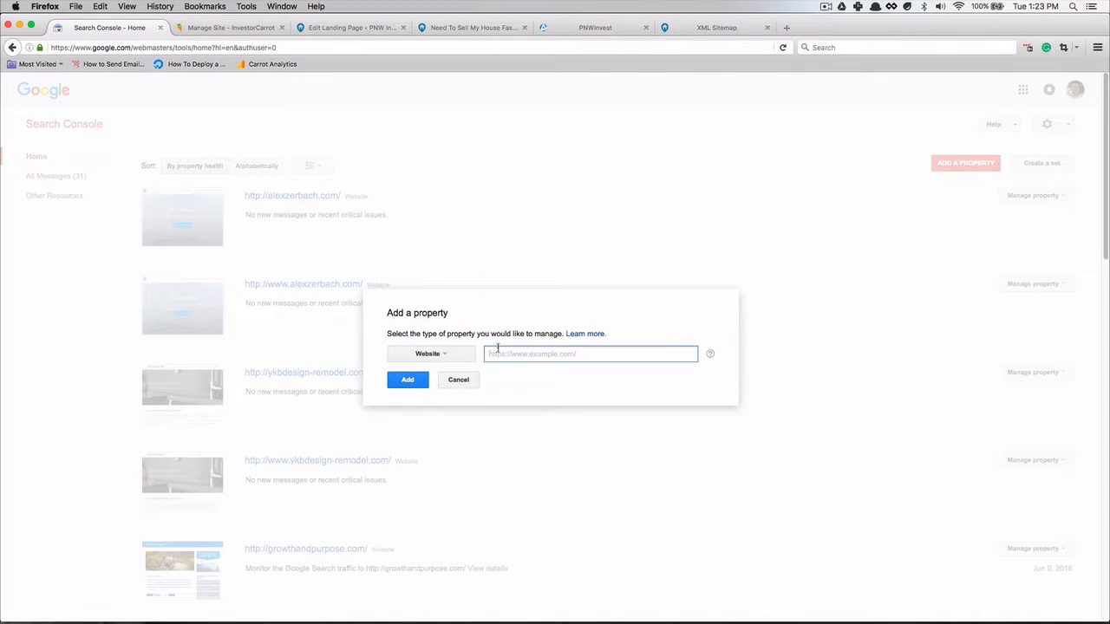
{"action": "type", "text": "http://pnw"}
{"action": "left_click", "coordinate": [422, 380]}
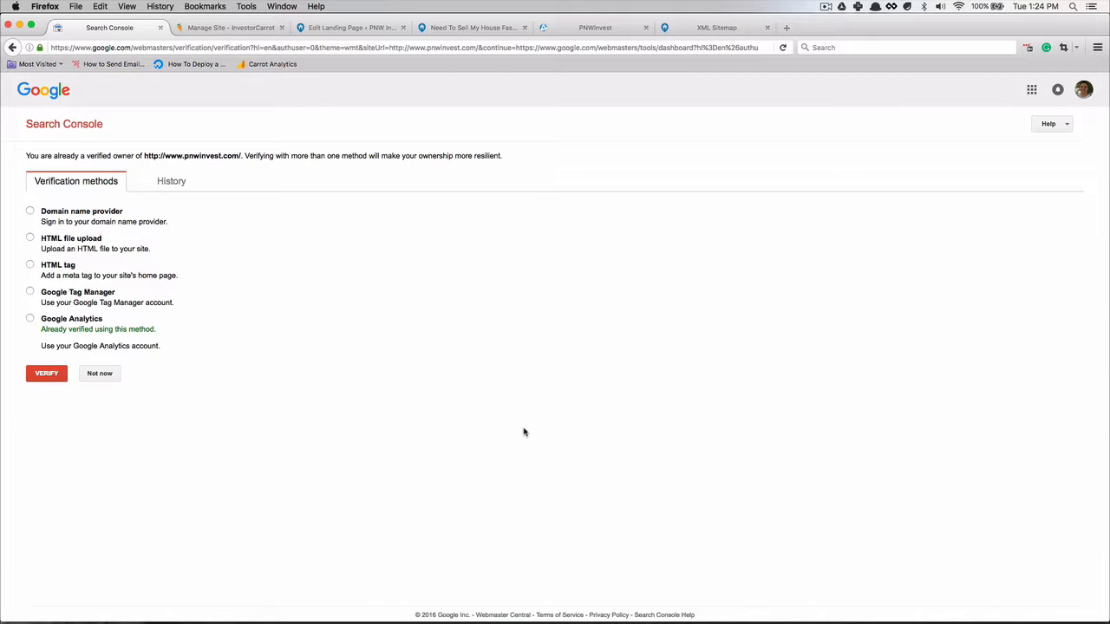
{"action": "left_click", "coordinate": [95, 300]}
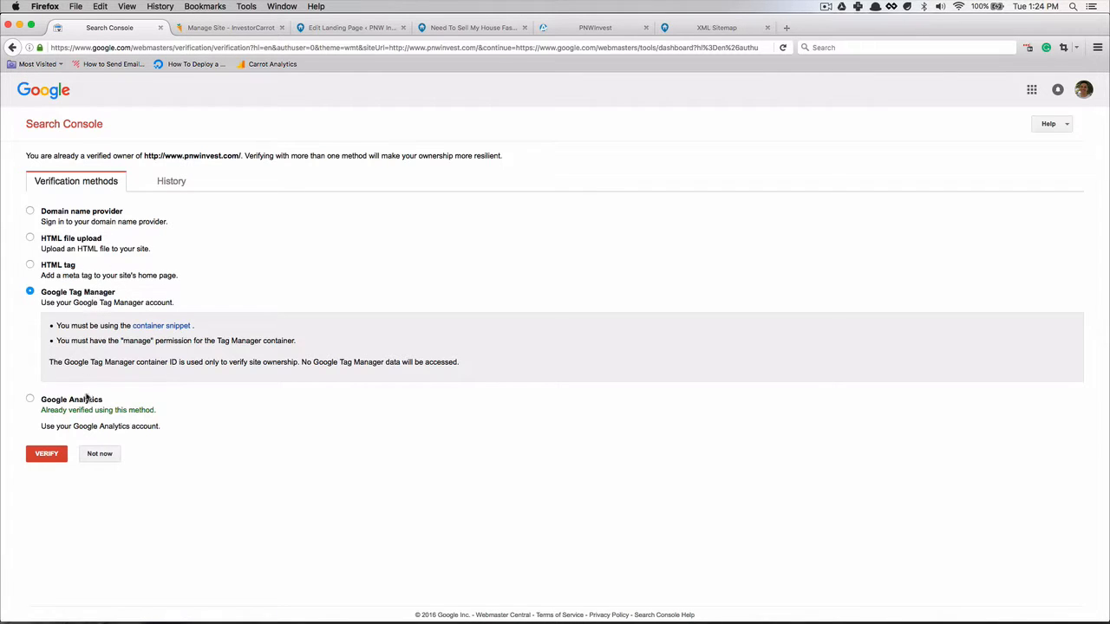
{"action": "left_click", "coordinate": [87, 398]}
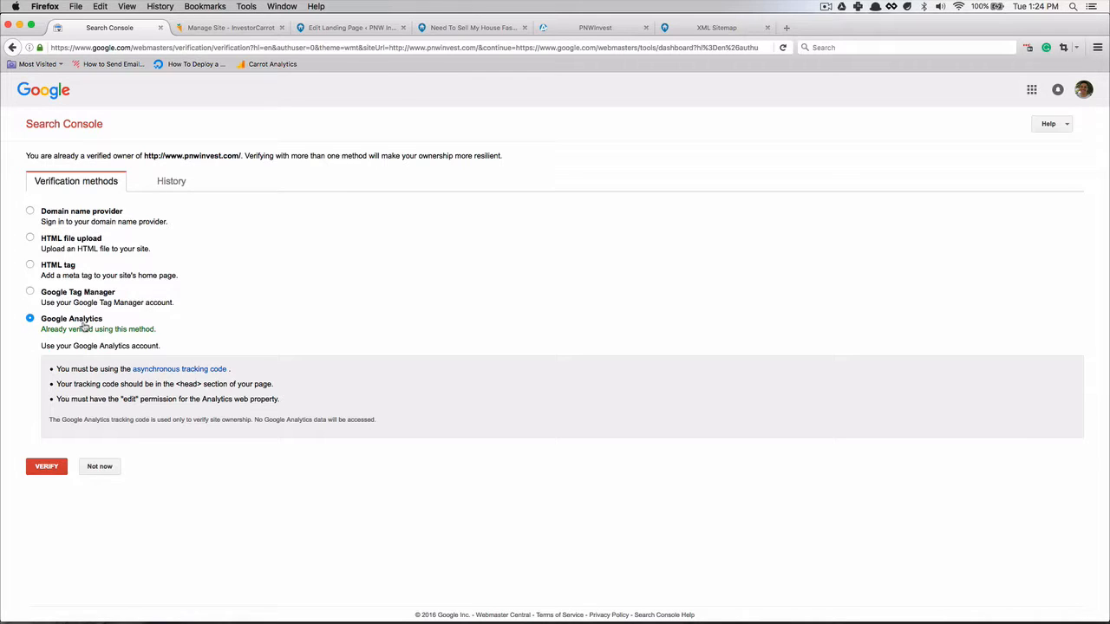
{"action": "left_click", "coordinate": [63, 471]}
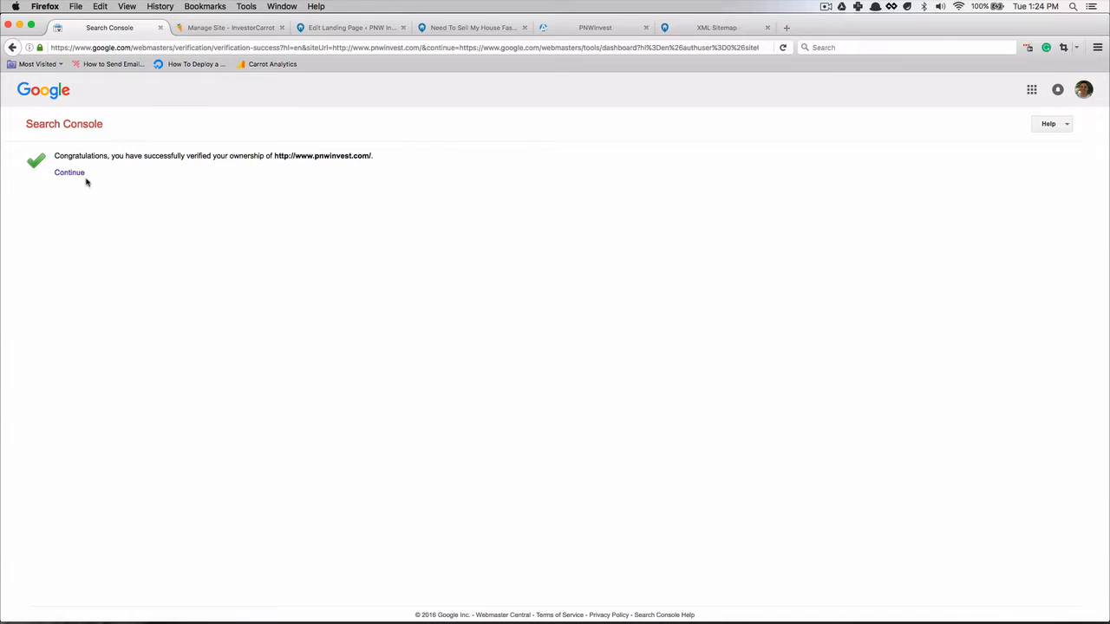
{"action": "left_click", "coordinate": [82, 174]}
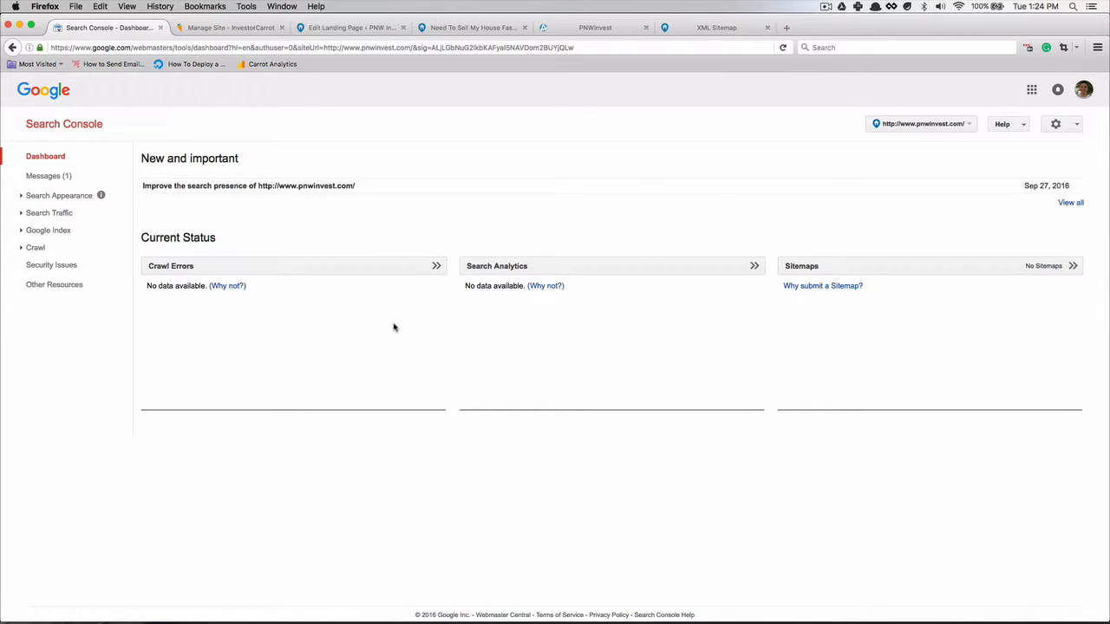
{"action": "left_click", "coordinate": [49, 129]}
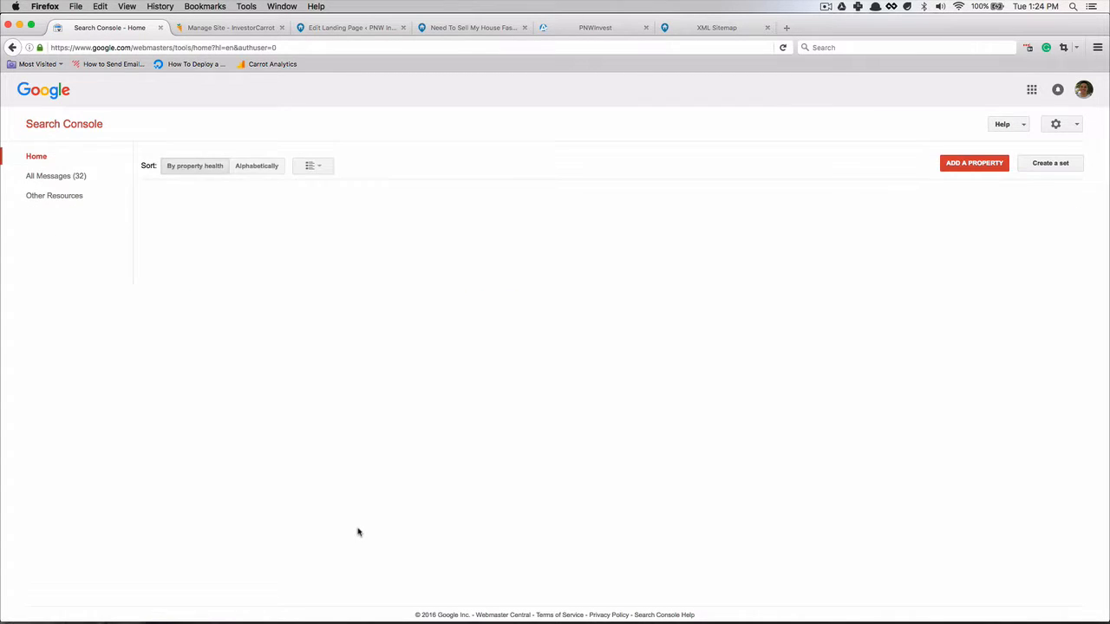
{"action": "scroll", "coordinate": [357, 531], "scroll_direction": "down", "scroll_amount": 1}
{"action": "scroll", "coordinate": [355, 531], "scroll_direction": "down", "scroll_amount": 5}
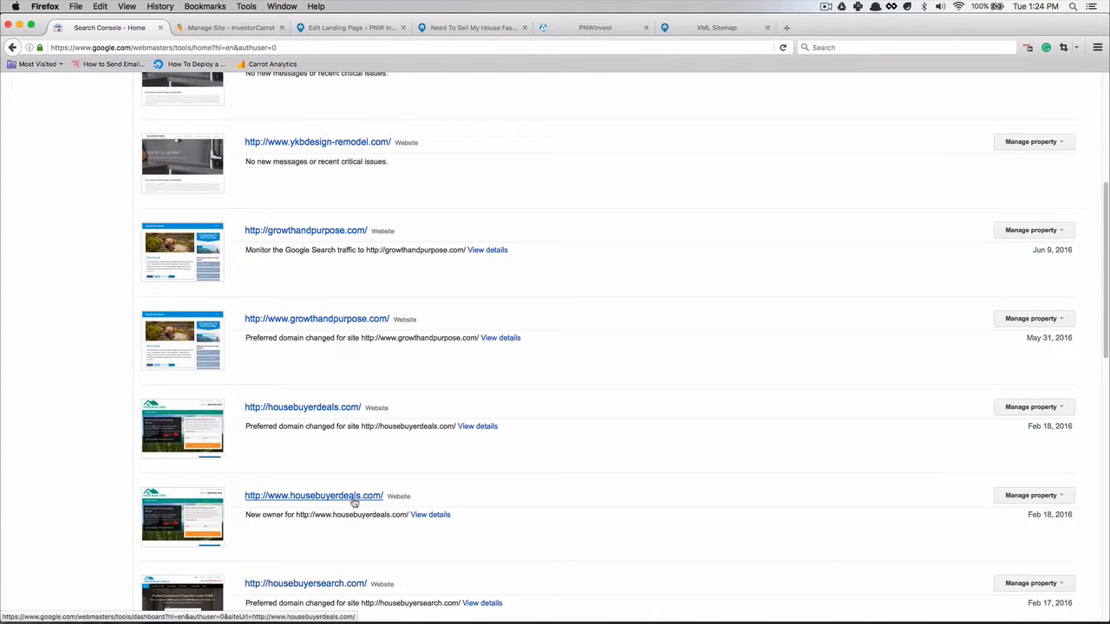
{"action": "left_click", "coordinate": [354, 498]}
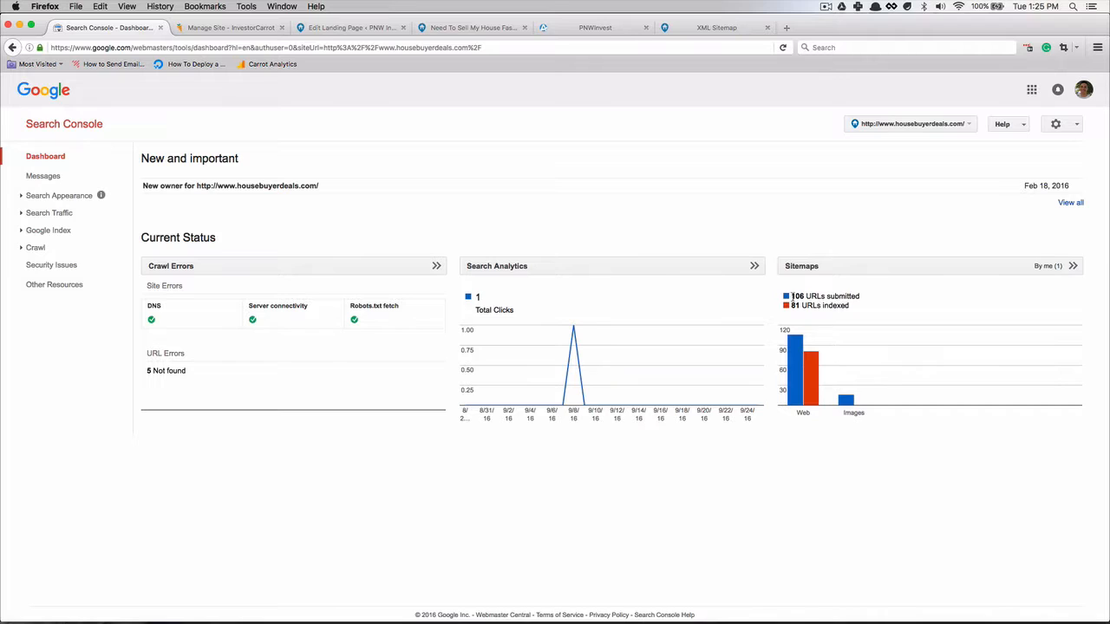
{"action": "left_click_drag", "start_coordinate": [791, 296], "coordinate": [857, 298]}
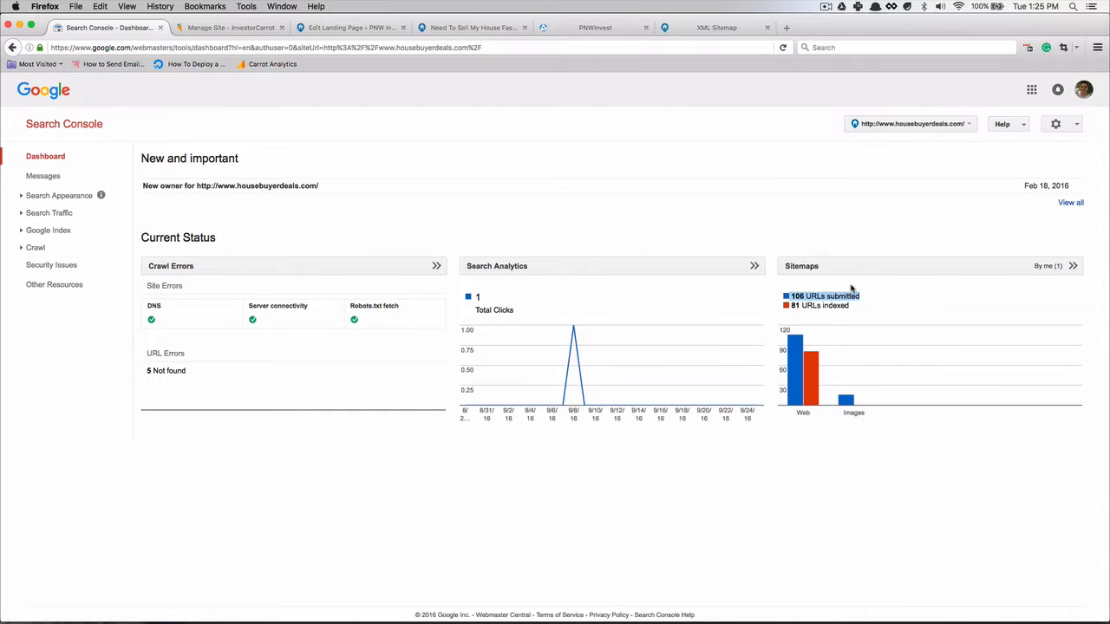
{"action": "left_click", "coordinate": [838, 312]}
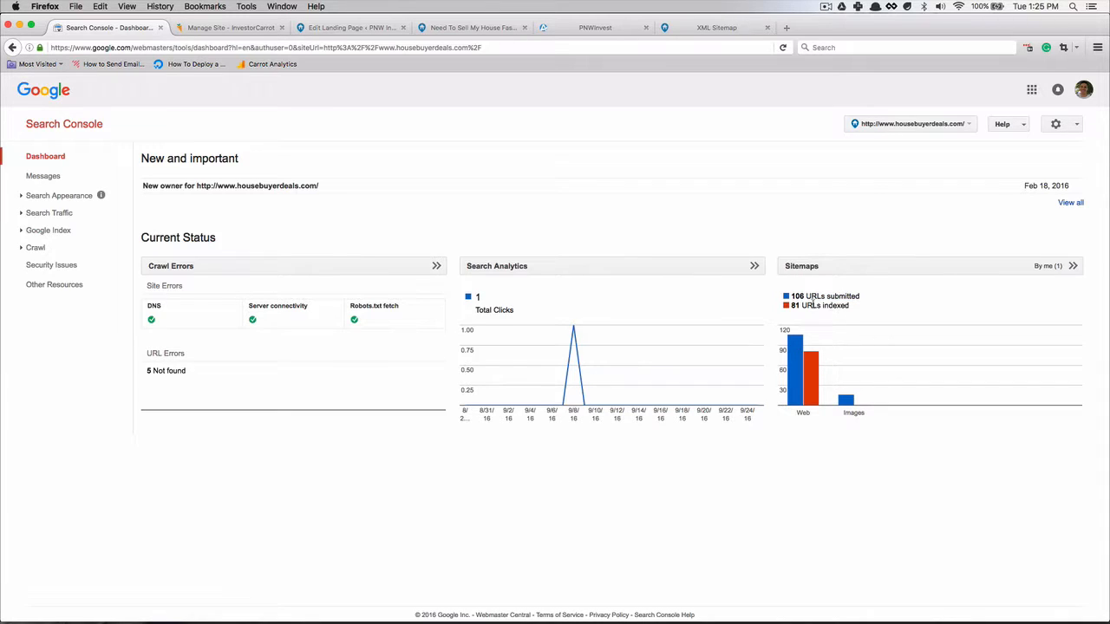
{"action": "left_click_drag", "start_coordinate": [791, 305], "coordinate": [848, 306]}
{"action": "left_click", "coordinate": [61, 125]}
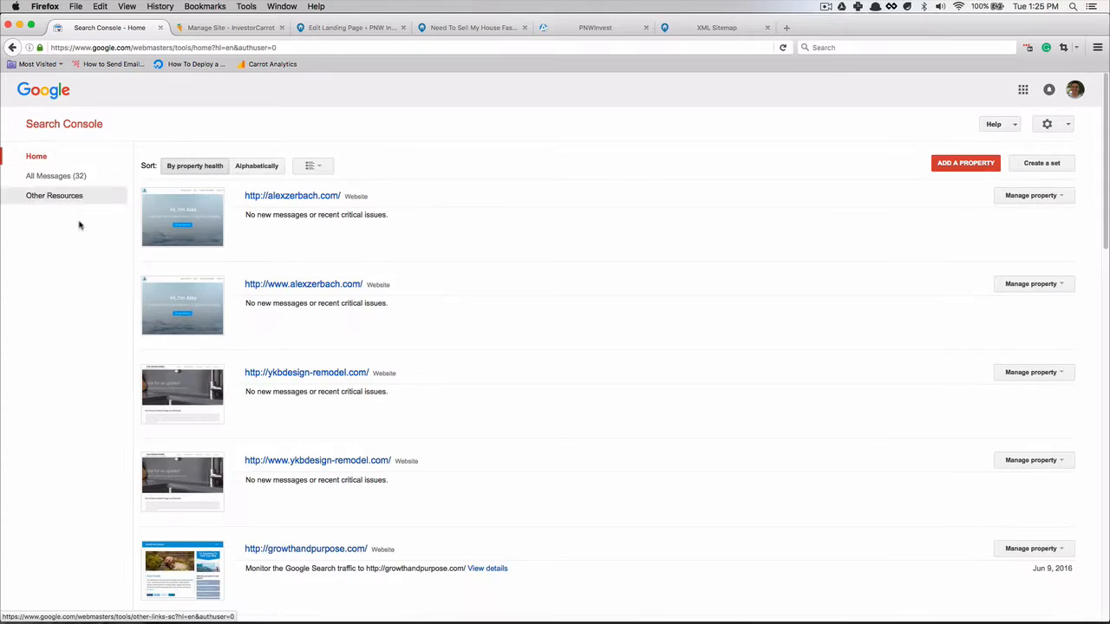
{"action": "scroll", "coordinate": [483, 414], "scroll_direction": "down", "scroll_amount": 10}
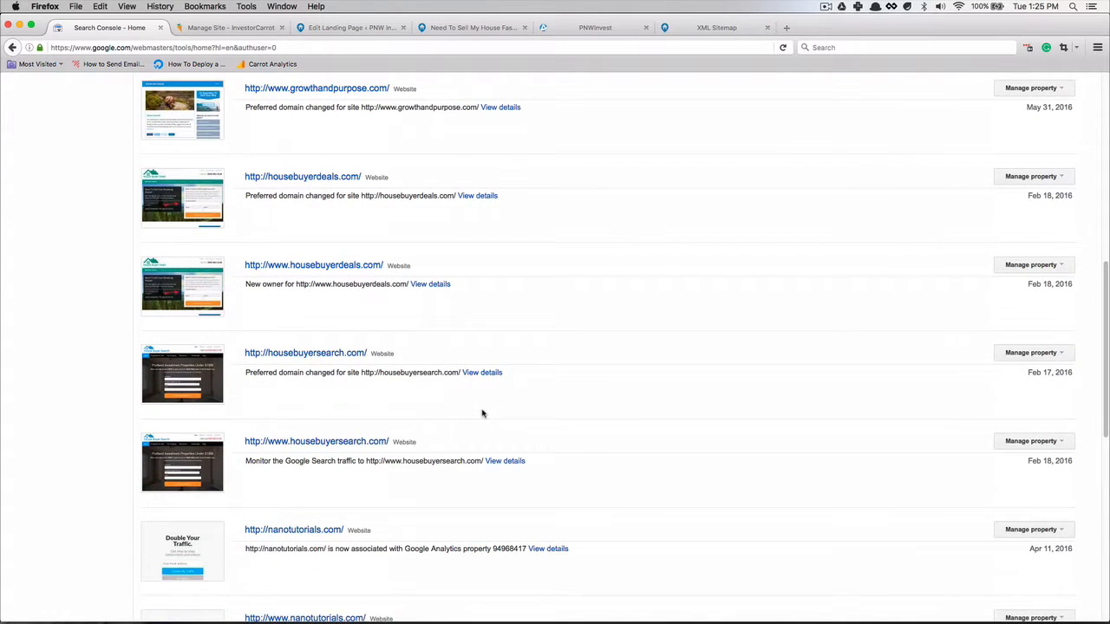
{"action": "scroll", "coordinate": [483, 413], "scroll_direction": "down", "scroll_amount": 9}
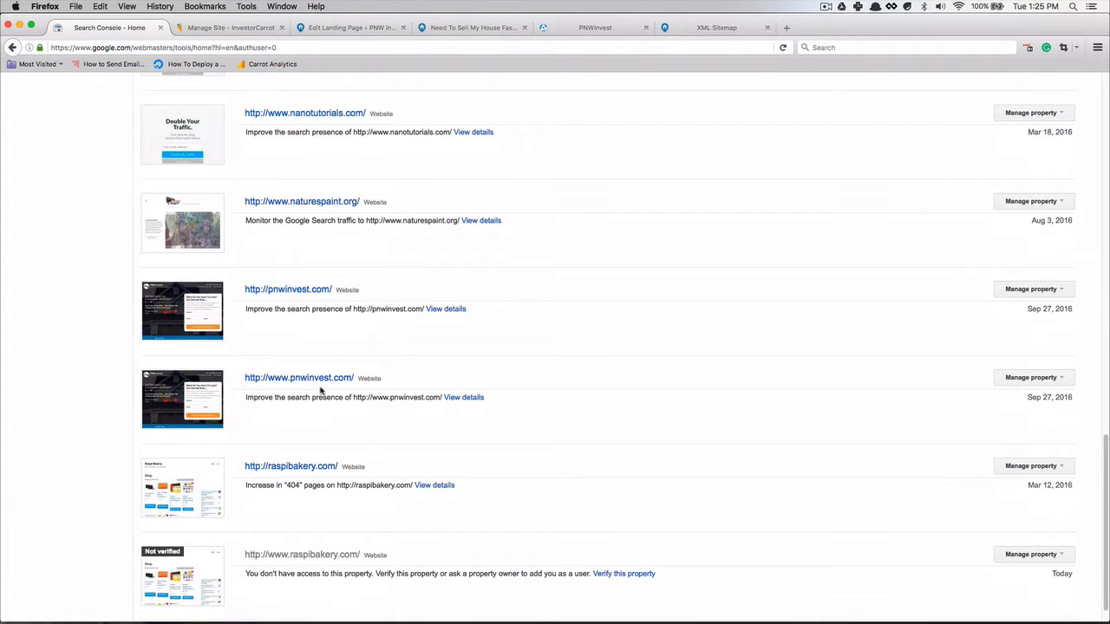
{"action": "left_click", "coordinate": [323, 379]}
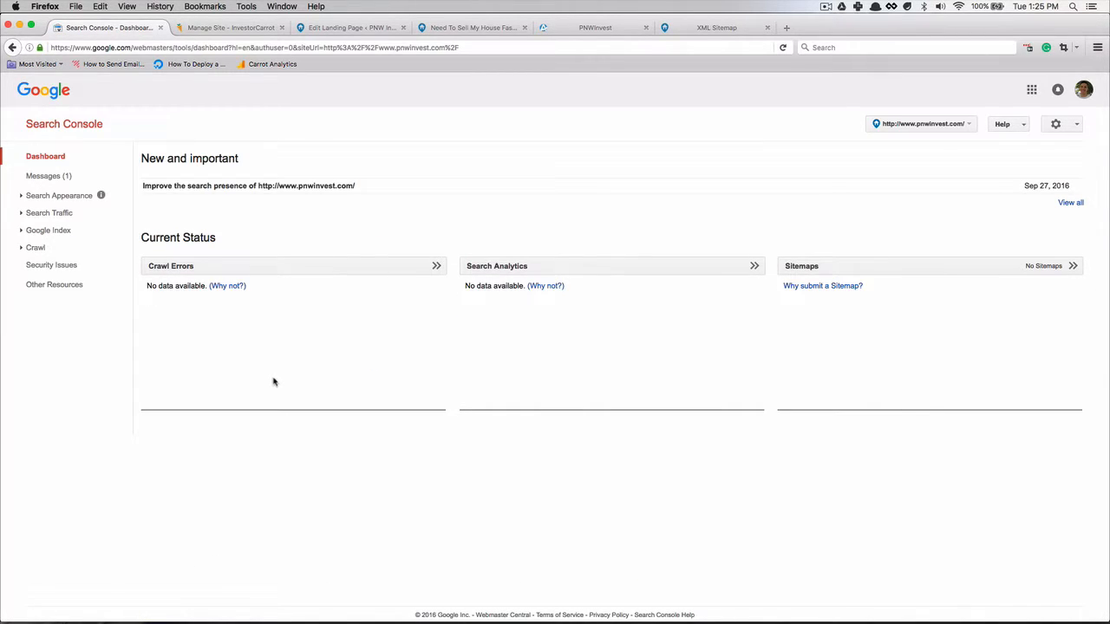
{"action": "left_click", "coordinate": [39, 232]}
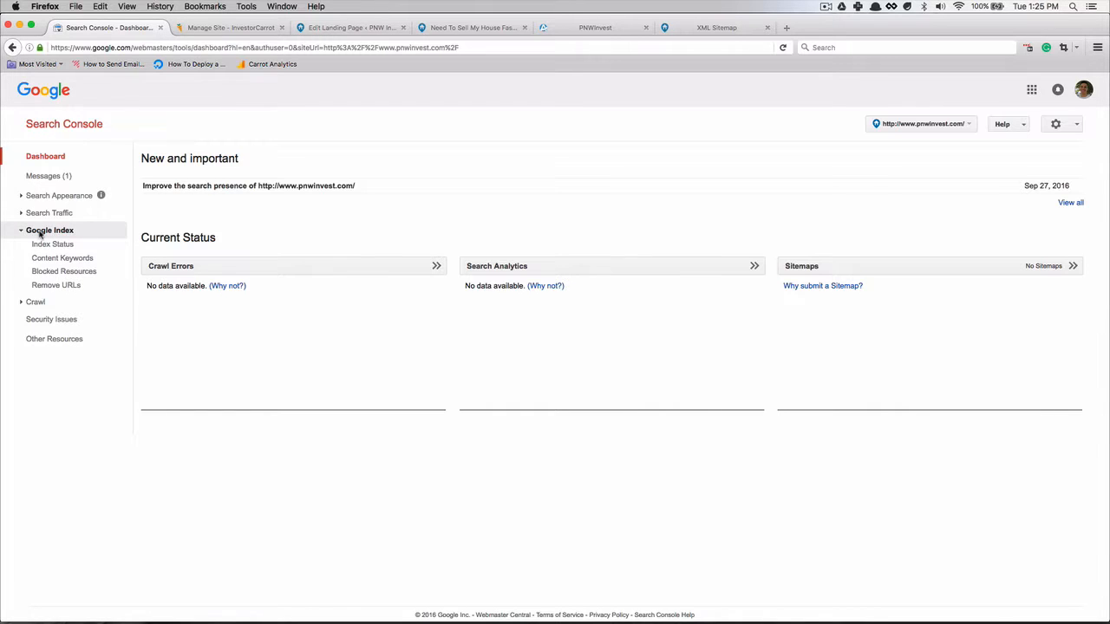
{"action": "left_click", "coordinate": [46, 301]}
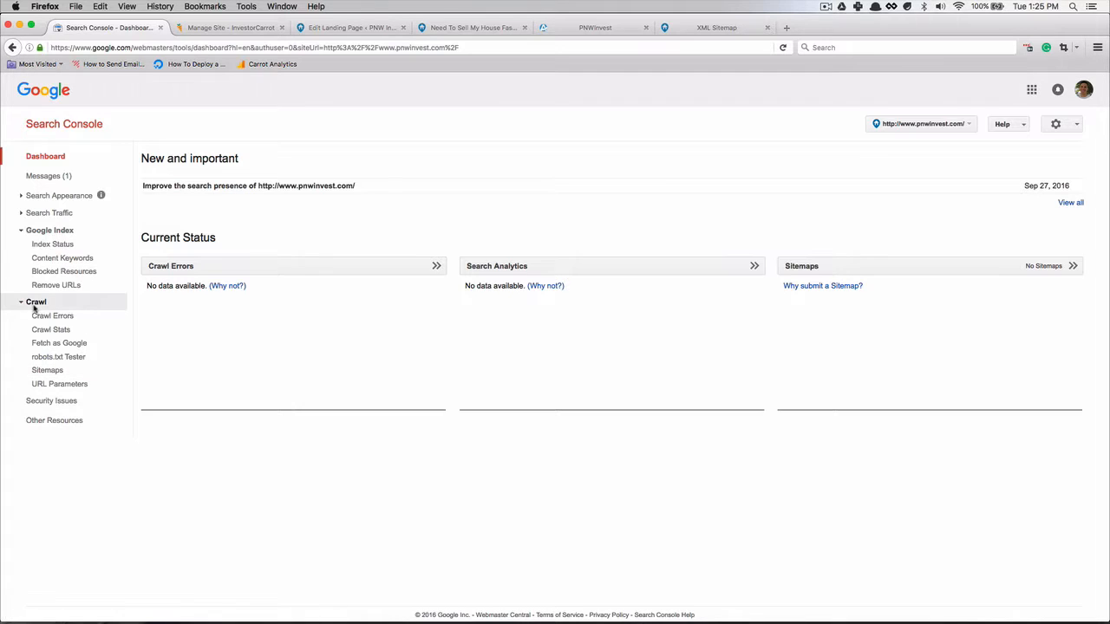
{"action": "left_click", "coordinate": [47, 370]}
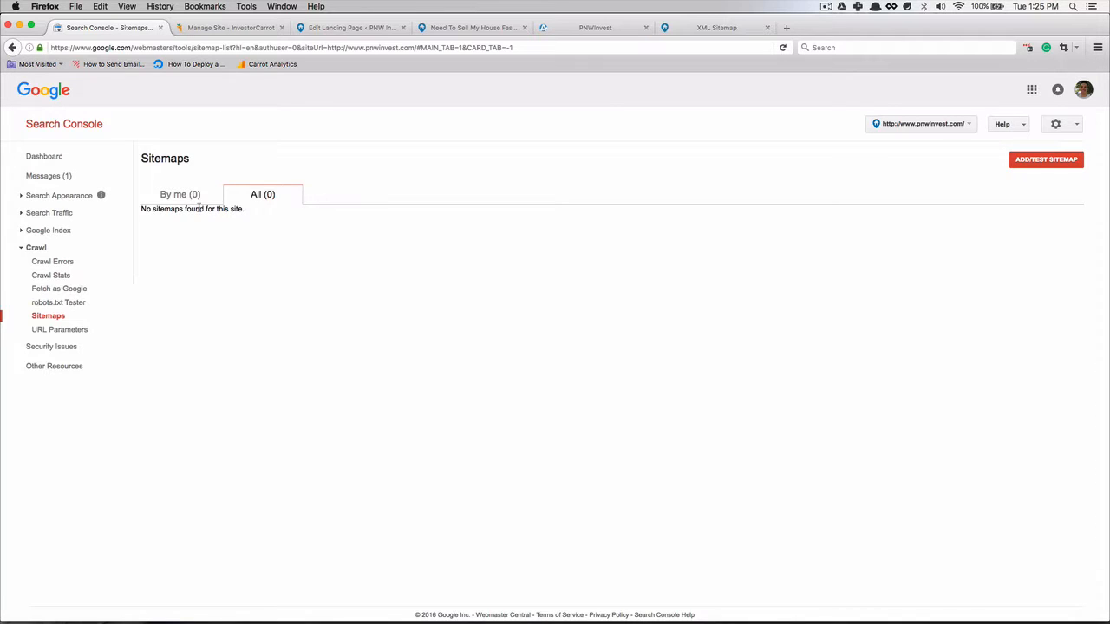
Copy sitemap_index.xml from the address of the site's XML Sitemap page
{"action": "left_click", "coordinate": [716, 29]}
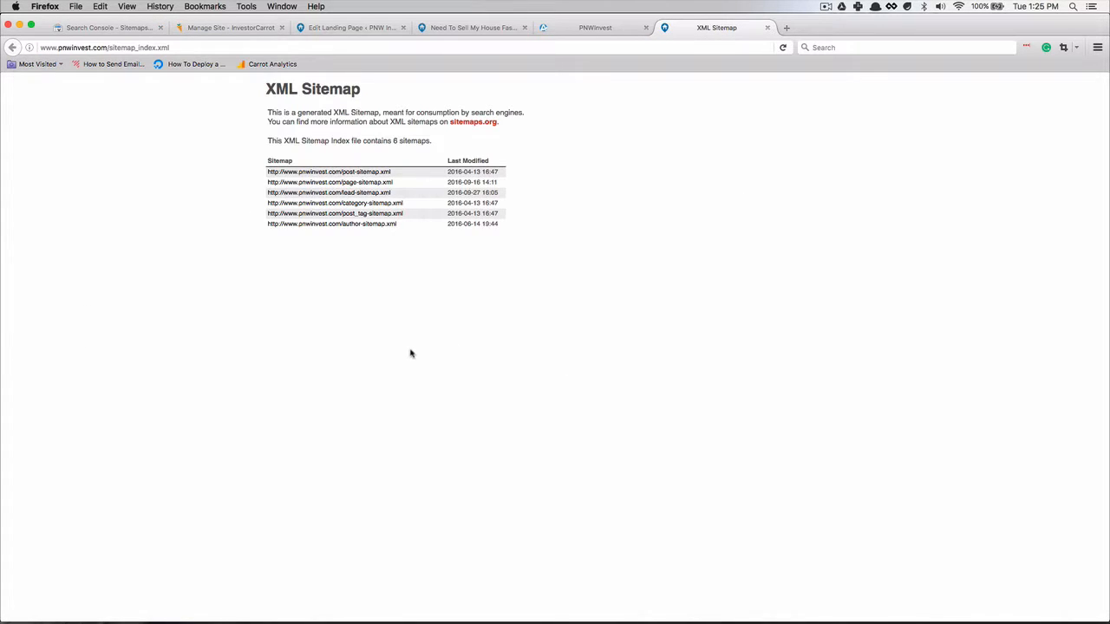
{"action": "left_click_drag", "start_coordinate": [109, 46], "coordinate": [199, 50]}
{"action": "key", "text": "super+c"}
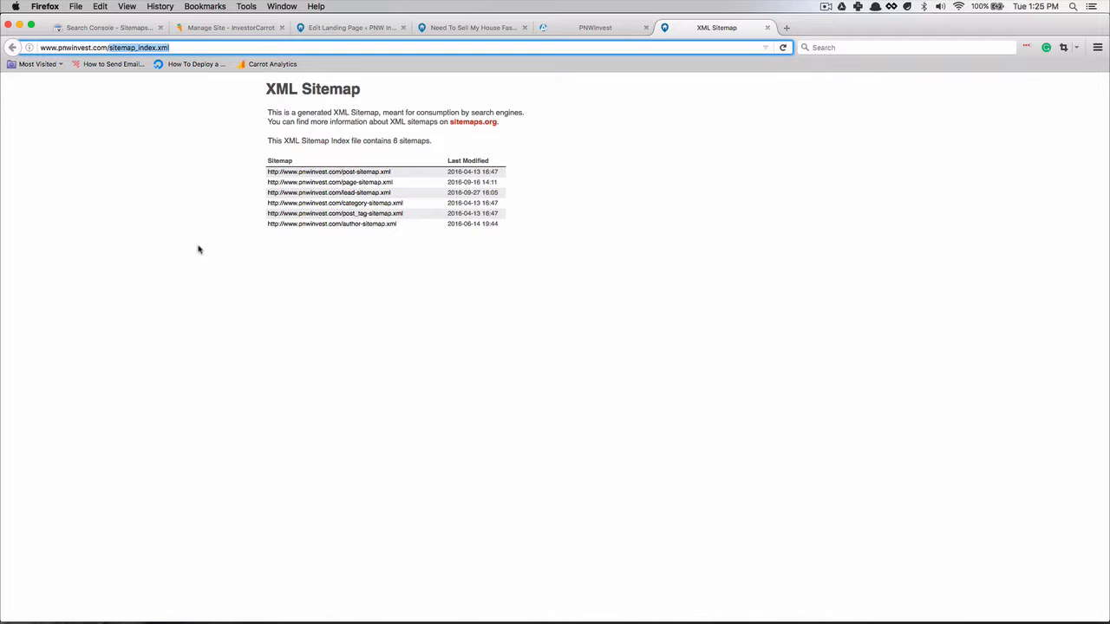
{"action": "left_click", "coordinate": [112, 28]}
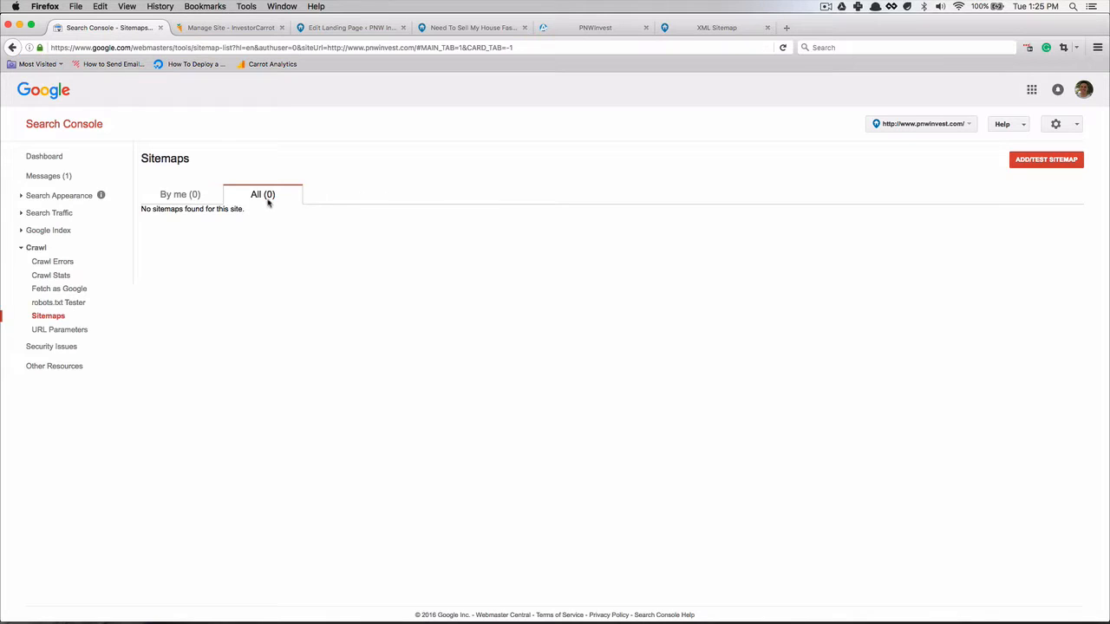
{"action": "left_click", "coordinate": [1023, 161]}
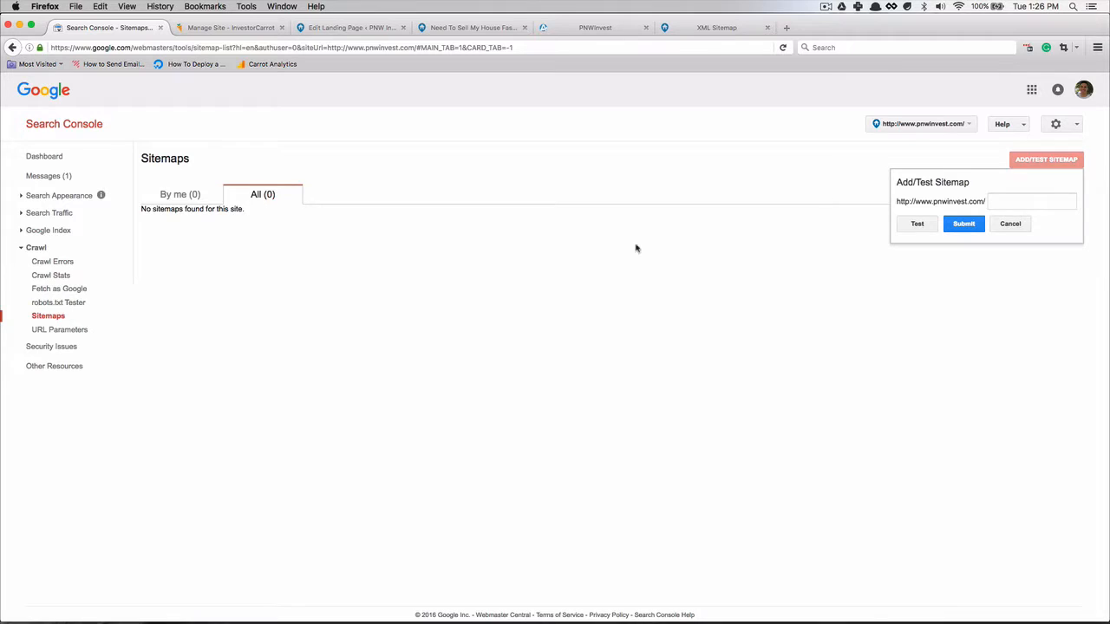
{"action": "left_click", "coordinate": [963, 223]}
{"action": "left_click", "coordinate": [1007, 199]}
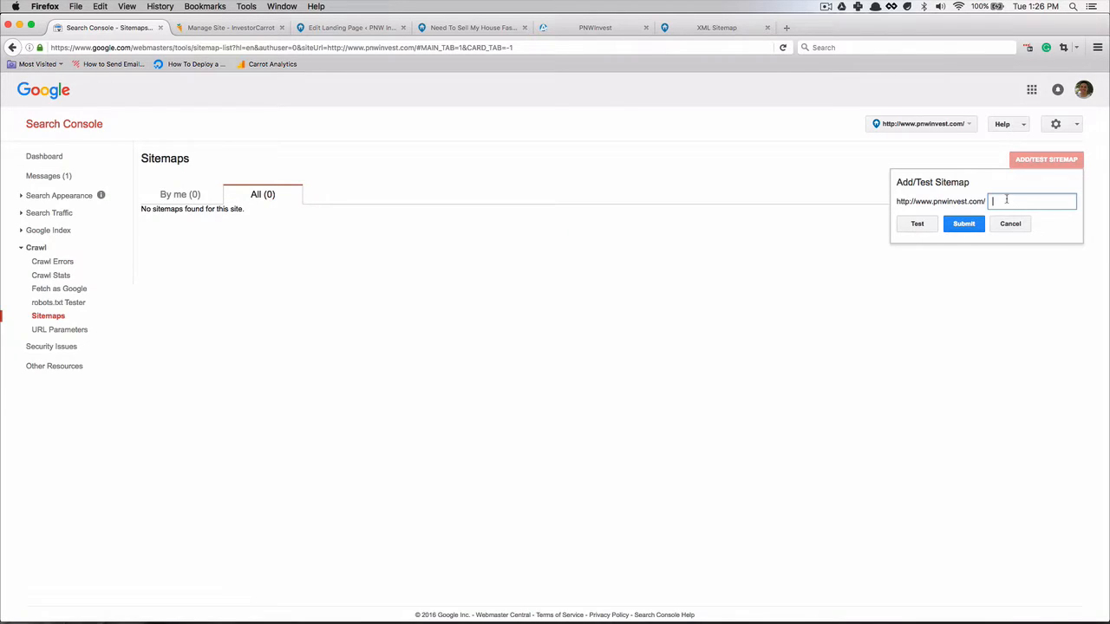
{"action": "key", "text": "super+v"}
{"action": "left_click", "coordinate": [918, 225]}
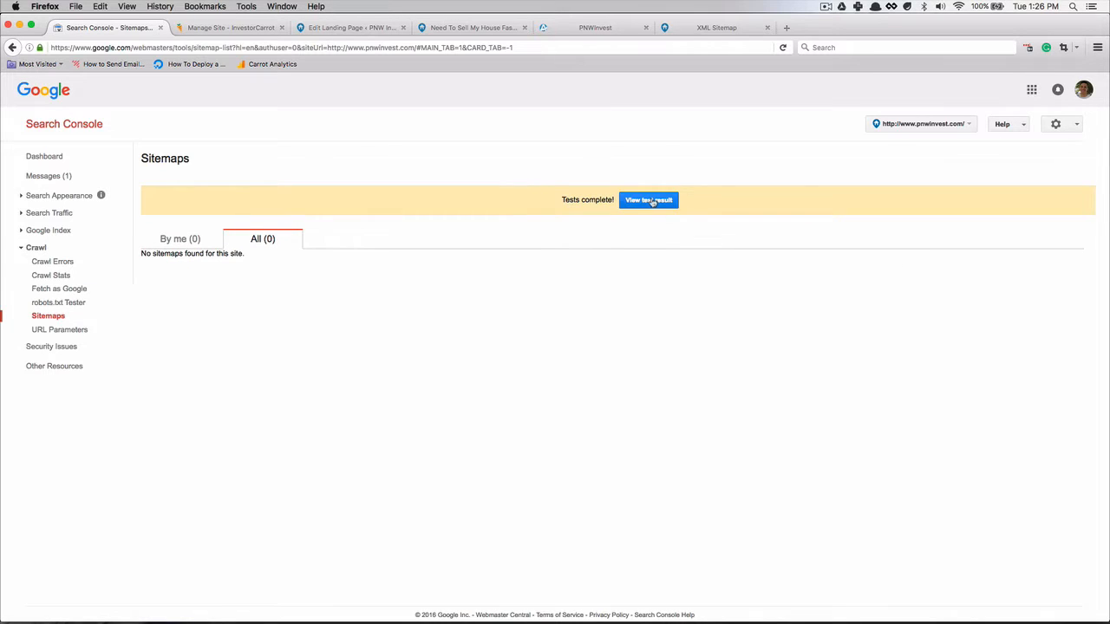
{"action": "left_click", "coordinate": [648, 200]}
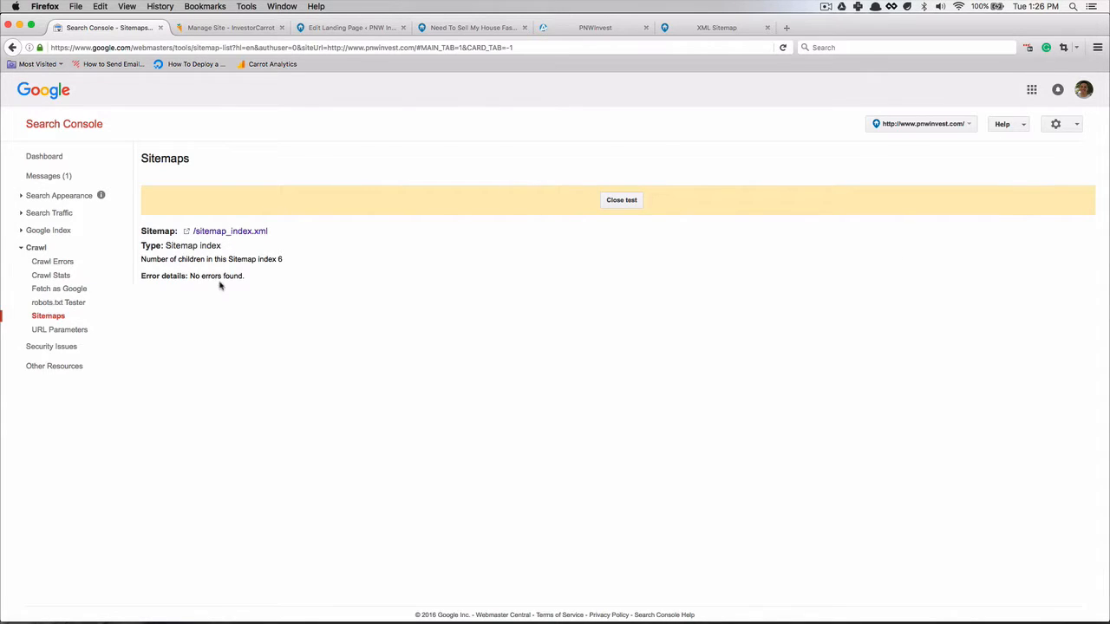
{"action": "left_click", "coordinate": [622, 200]}
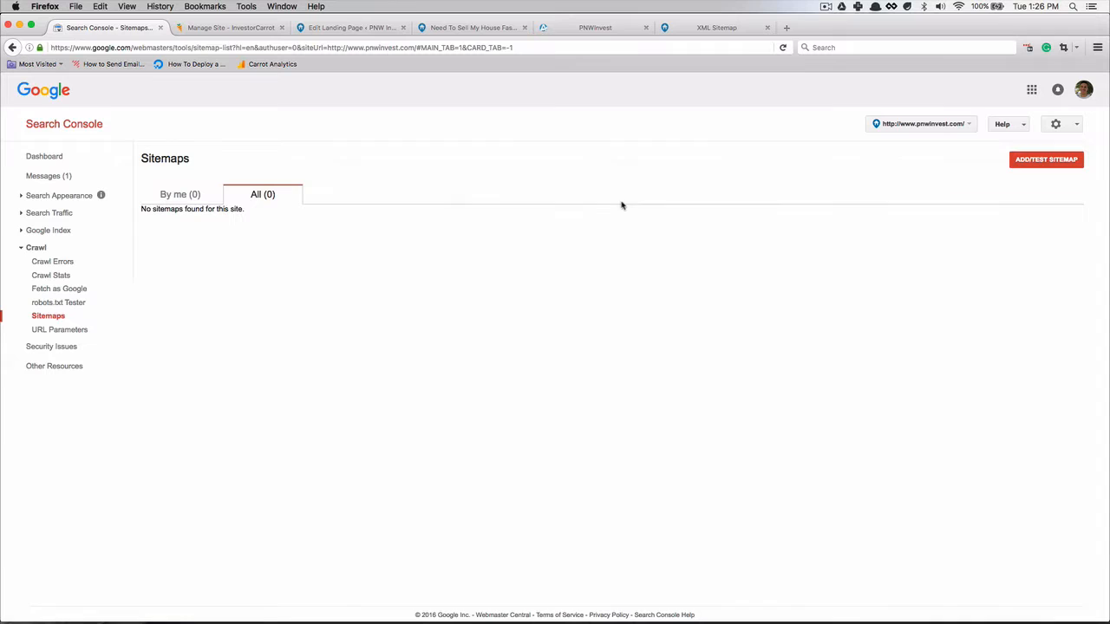
{"action": "left_click", "coordinate": [1036, 161]}
{"action": "left_click", "coordinate": [1012, 200]}
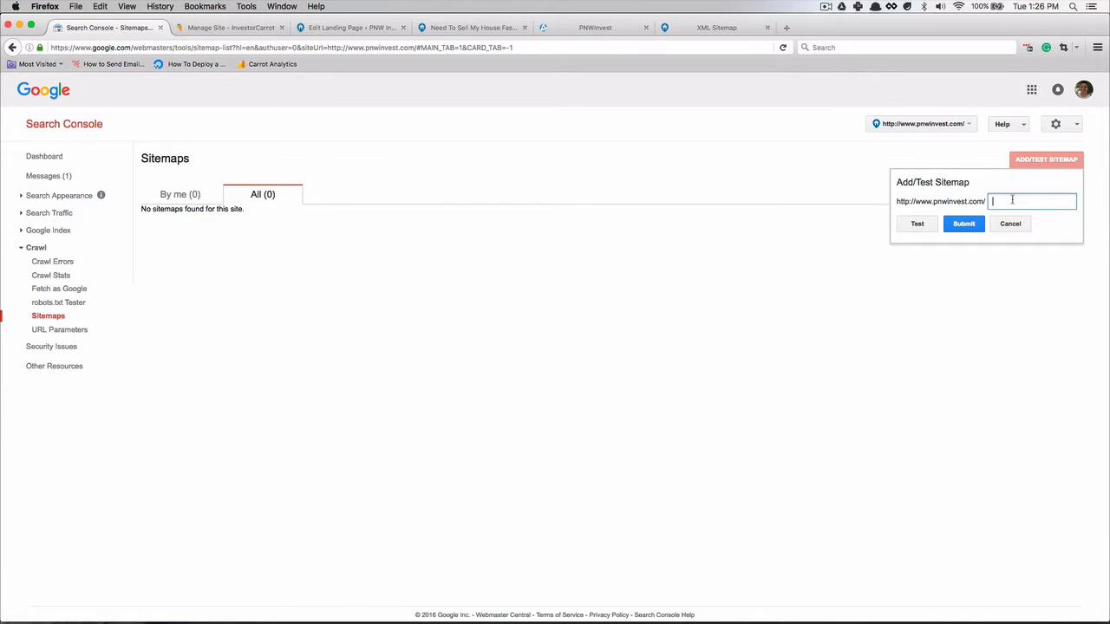
{"action": "key", "text": "super+v"}
{"action": "left_click", "coordinate": [962, 223]}
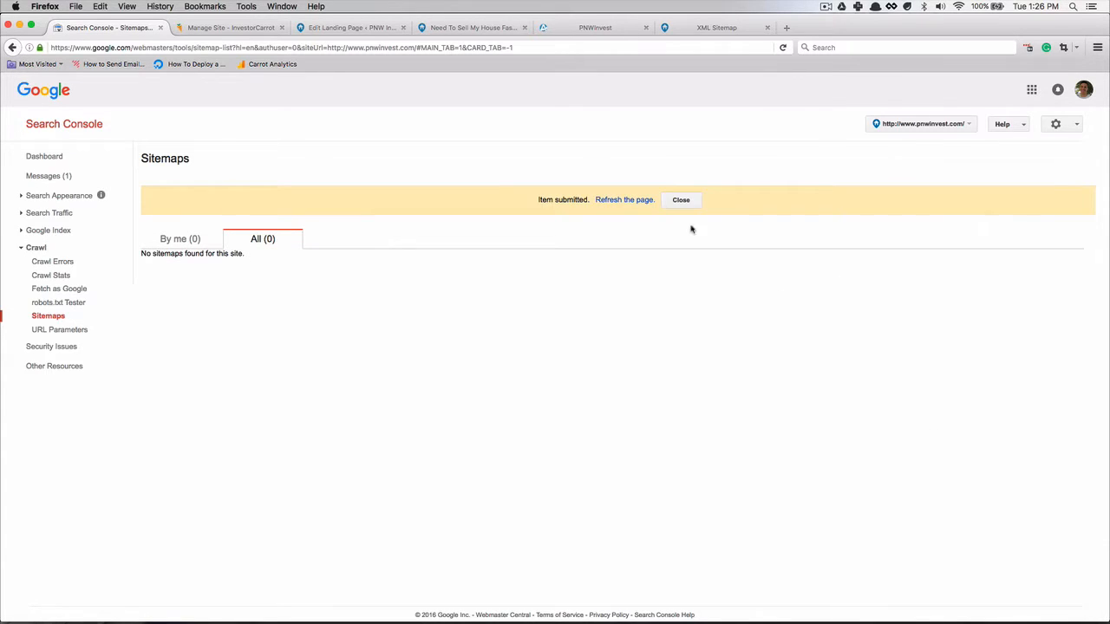
{"action": "left_click", "coordinate": [624, 200]}
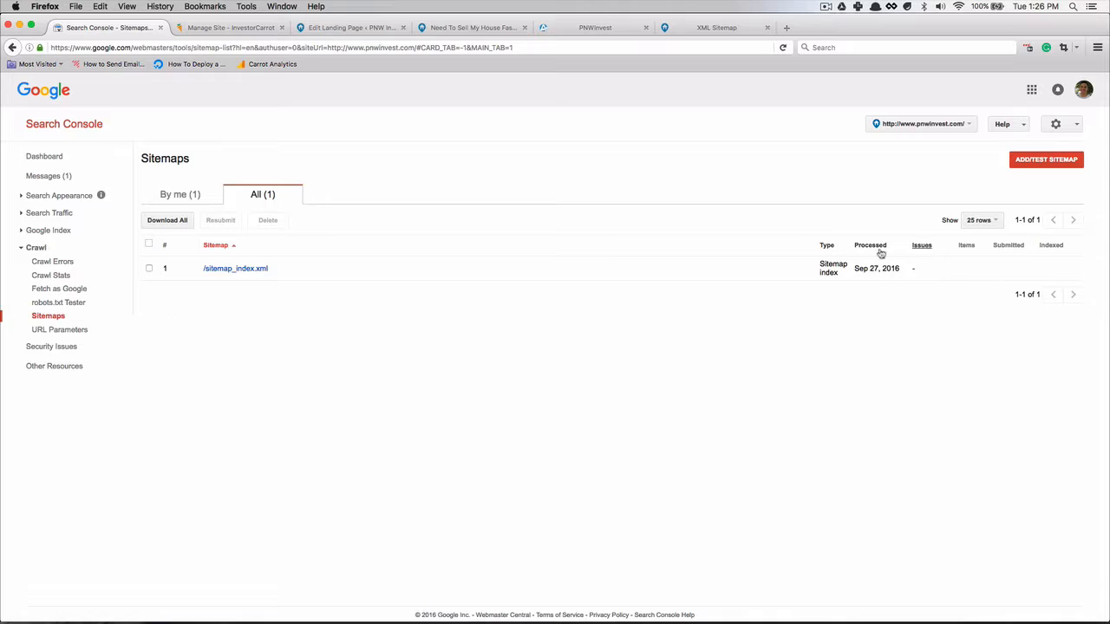
{"action": "triple_click", "coordinate": [865, 269]}
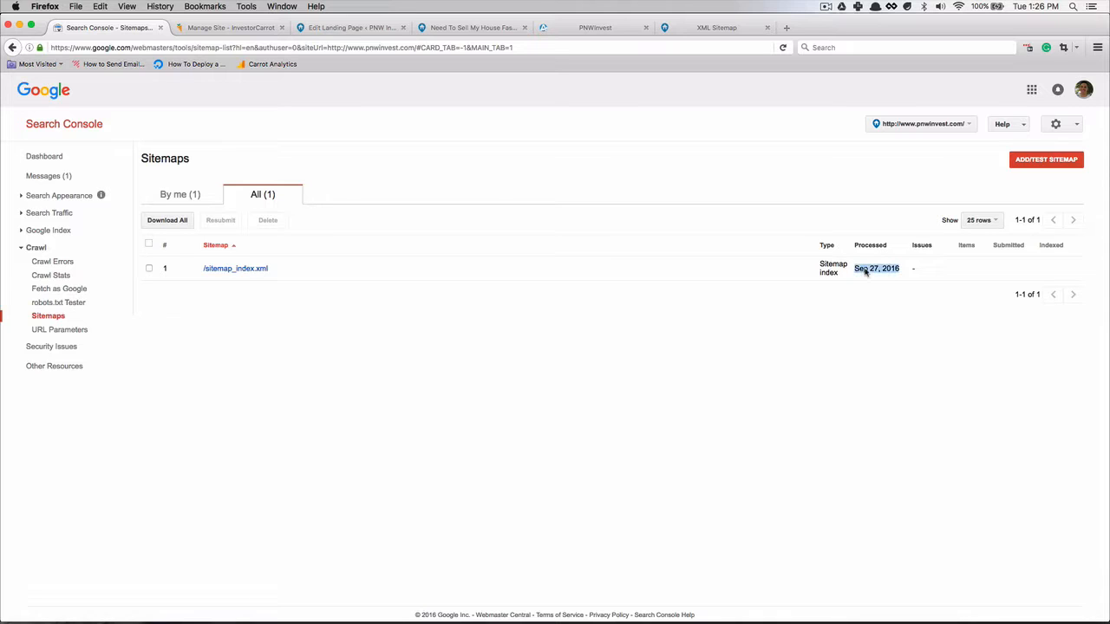
{"action": "left_click", "coordinate": [828, 344]}
Switch to the PNWInvest rankings in AgencyAnalytics and examine when the keywords' Google positions were last checked
{"action": "left_click", "coordinate": [623, 29]}
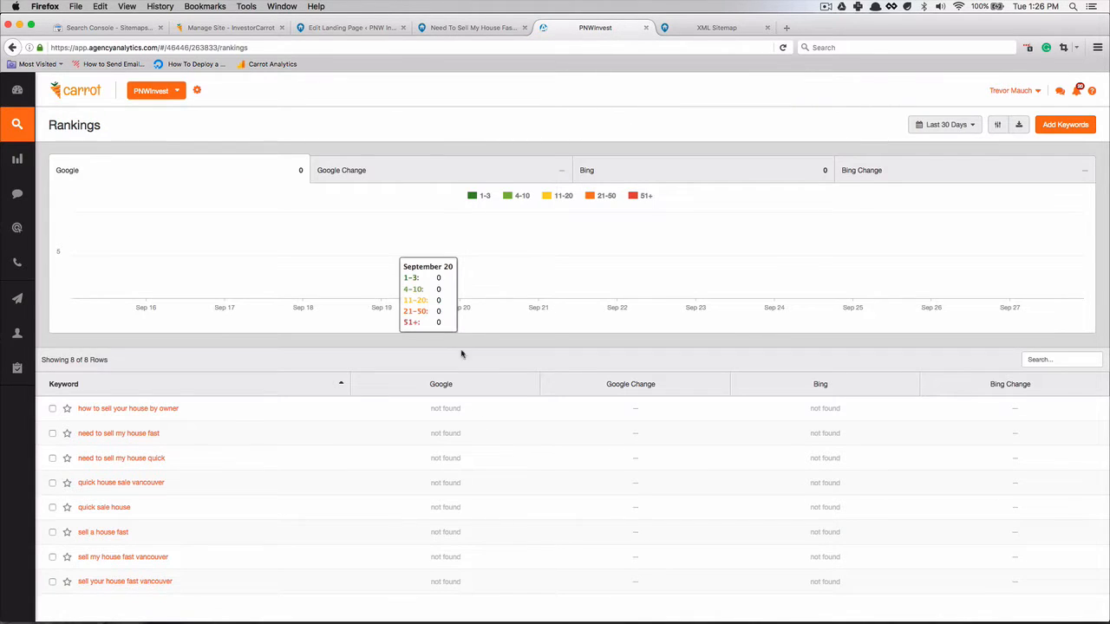
{"action": "mouse_move", "coordinate": [463, 413]}
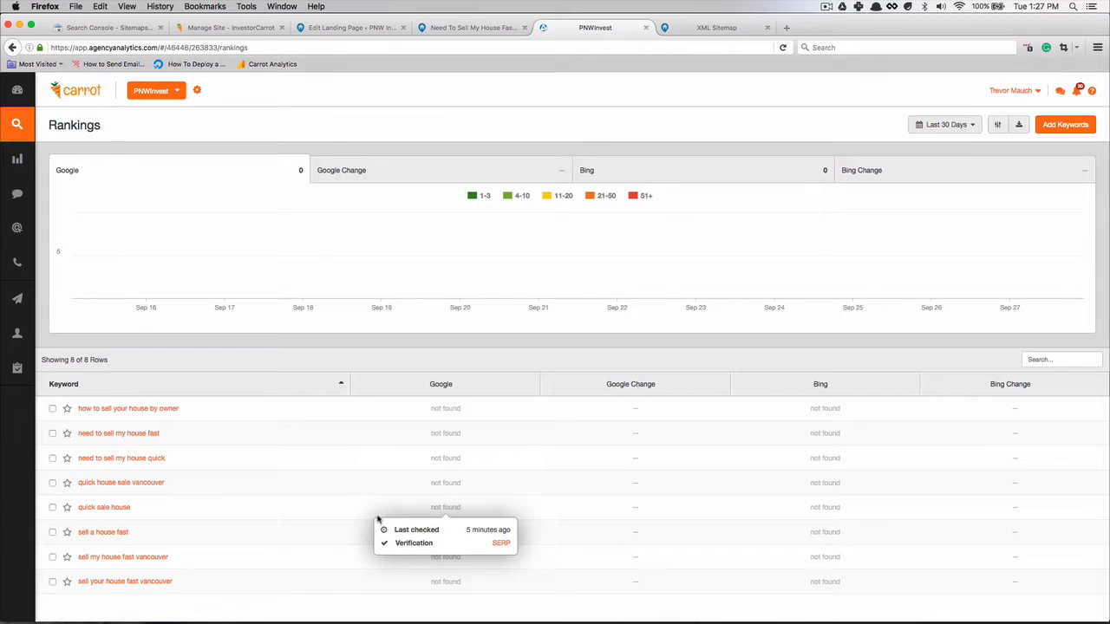
{"action": "mouse_move", "coordinate": [411, 597]}
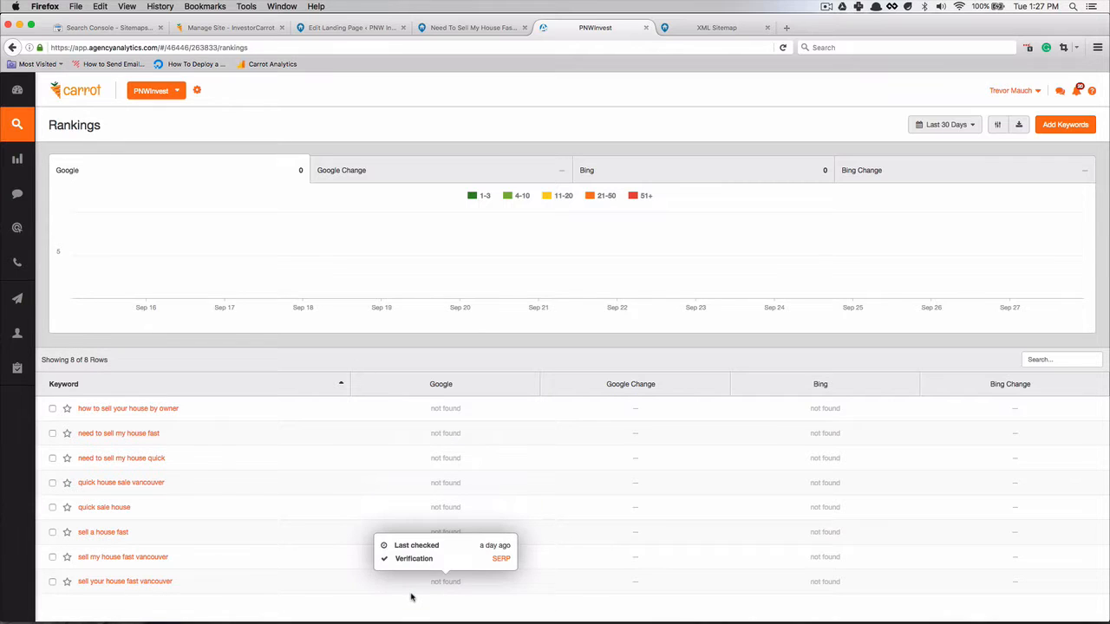
Switch to the InvestorCarrot site manager and open the Analytics & Scripts settings of PNW Invest at the Google Analytics tracking ID
{"action": "left_click", "coordinate": [230, 27]}
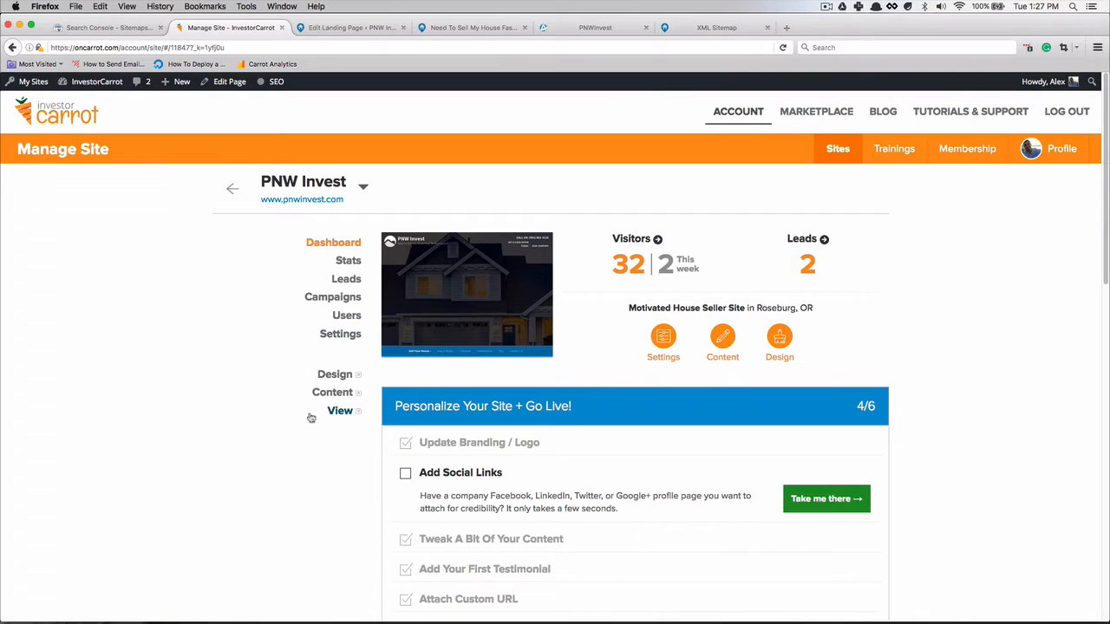
{"action": "left_click", "coordinate": [340, 336]}
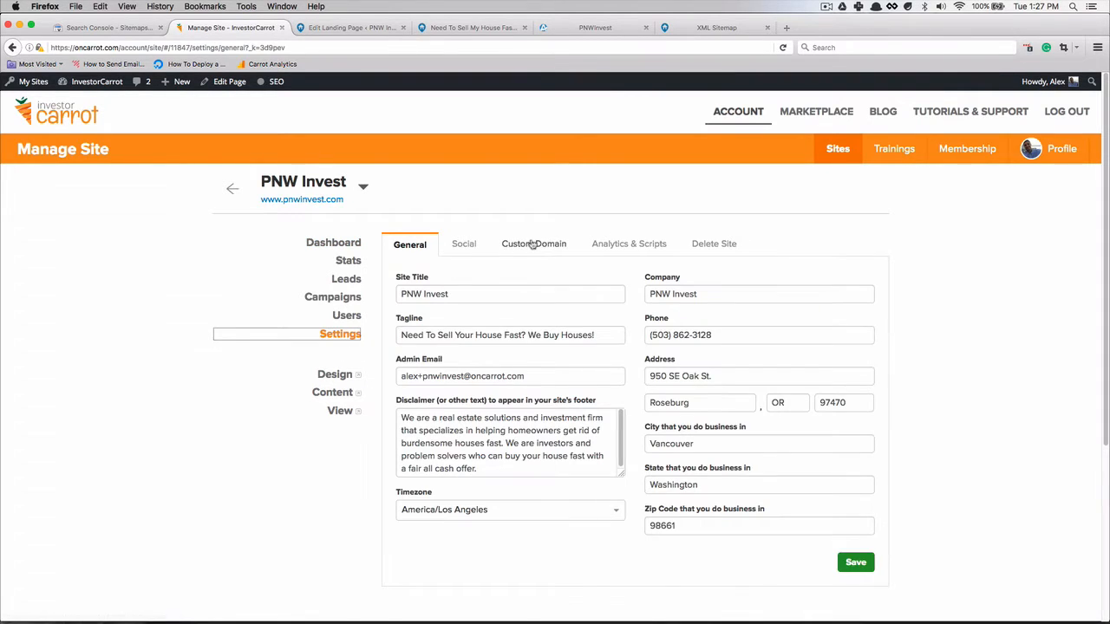
{"action": "left_click", "coordinate": [642, 245]}
{"action": "left_click", "coordinate": [500, 356]}
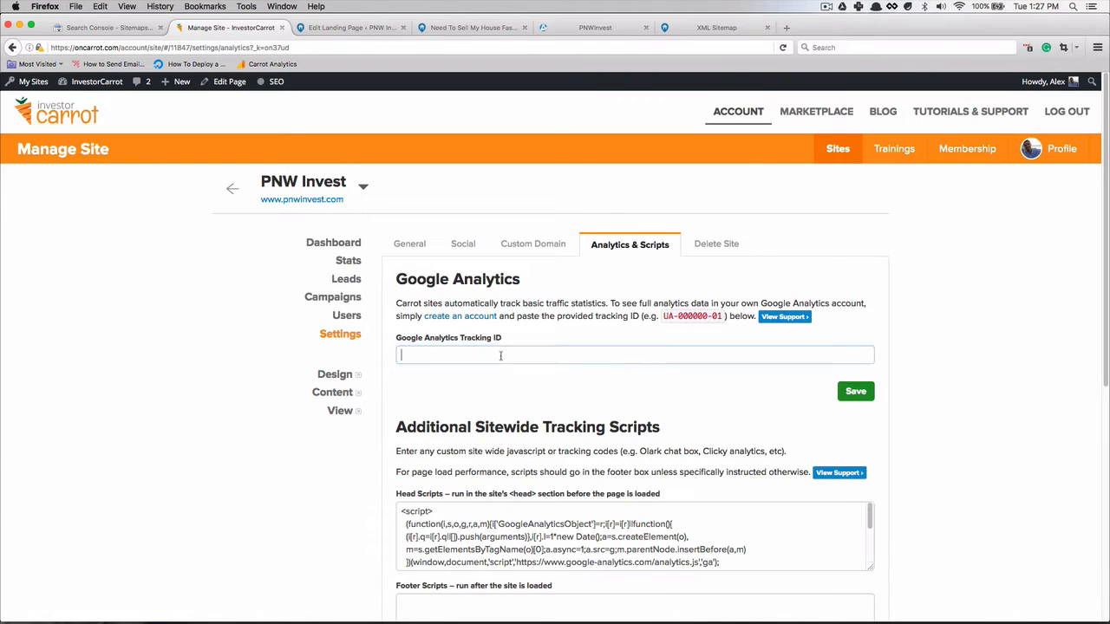
Review the Google Analytics code in the Head Scripts and save the additional sitewide tracking scripts
{"action": "scroll", "coordinate": [506, 378], "scroll_direction": "down", "scroll_amount": 3}
{"action": "scroll", "coordinate": [500, 408], "scroll_direction": "down", "scroll_amount": 3}
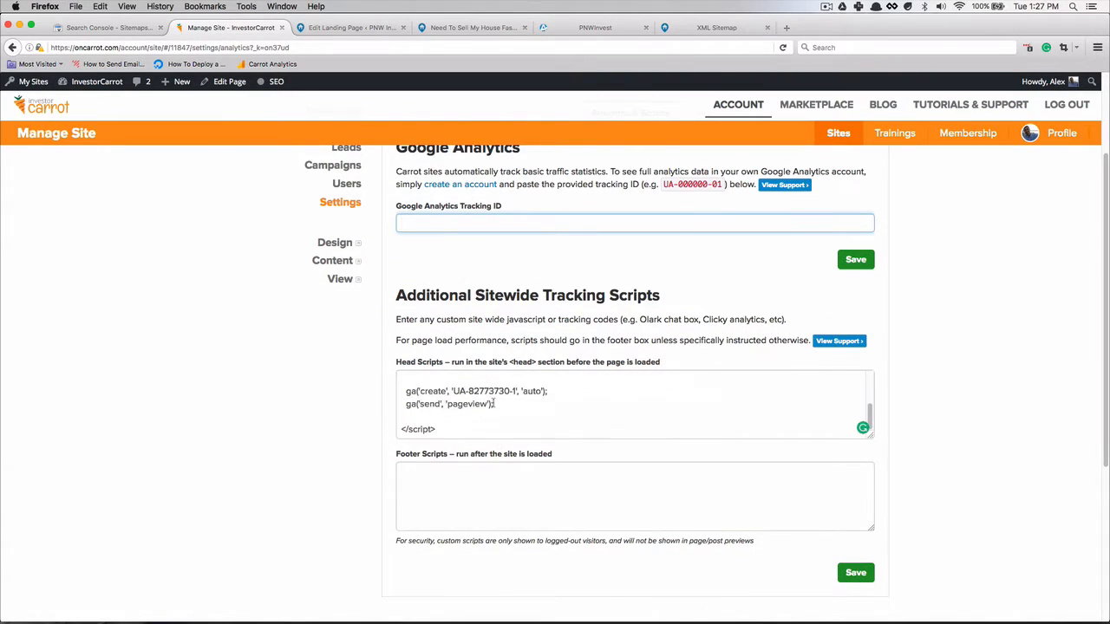
{"action": "scroll", "coordinate": [494, 404], "scroll_direction": "down", "scroll_amount": 1}
{"action": "left_click", "coordinate": [450, 389]}
{"action": "scroll", "coordinate": [446, 372], "scroll_direction": "up", "scroll_amount": 5}
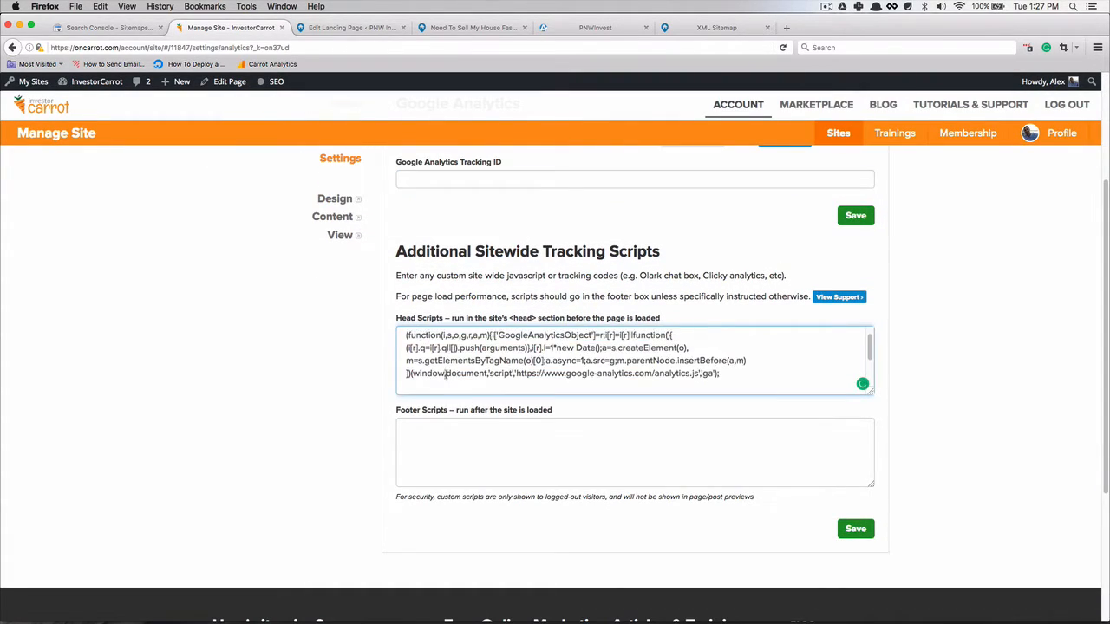
{"action": "scroll", "coordinate": [443, 365], "scroll_direction": "down", "scroll_amount": 1}
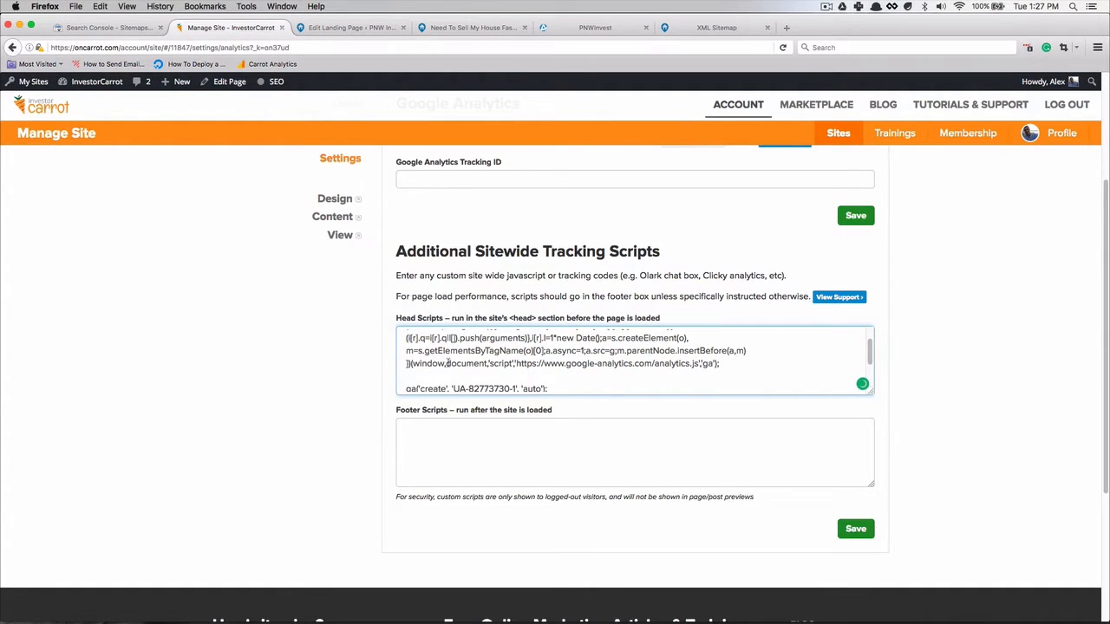
{"action": "scroll", "coordinate": [451, 359], "scroll_direction": "up", "scroll_amount": 2}
{"action": "scroll", "coordinate": [431, 347], "scroll_direction": "down", "scroll_amount": 4}
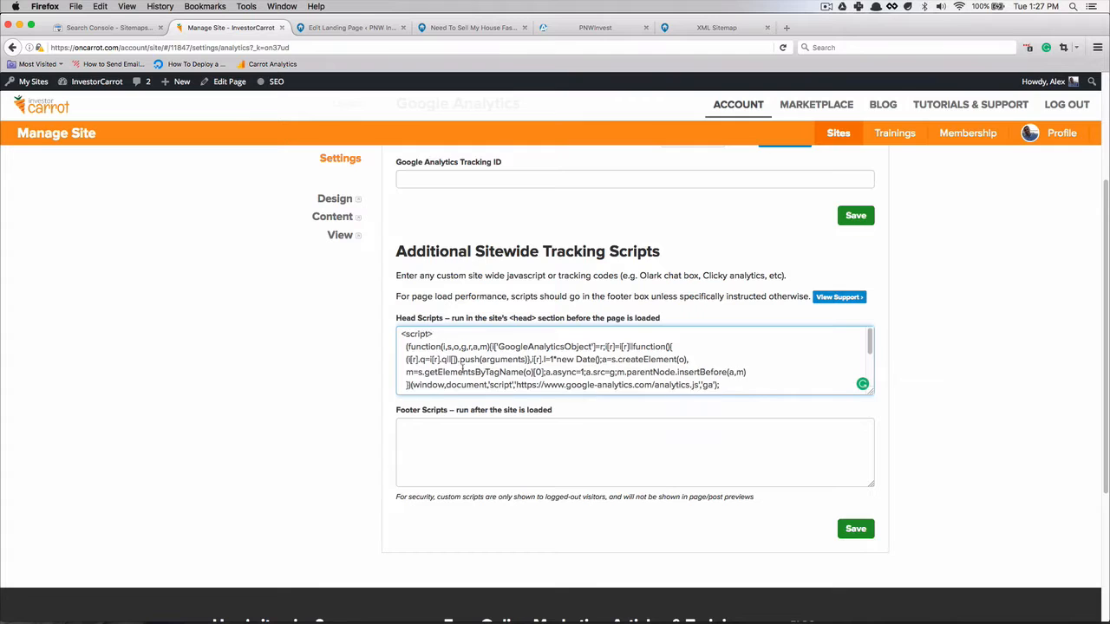
{"action": "left_click", "coordinate": [857, 532]}
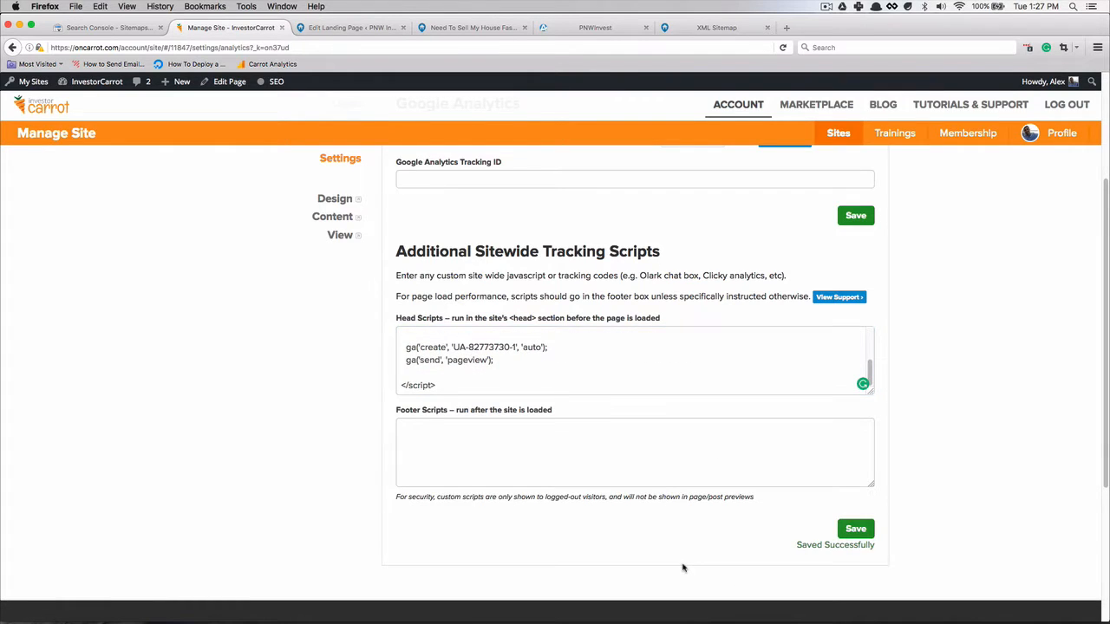
{"action": "scroll", "coordinate": [661, 551], "scroll_direction": "up", "scroll_amount": 4}
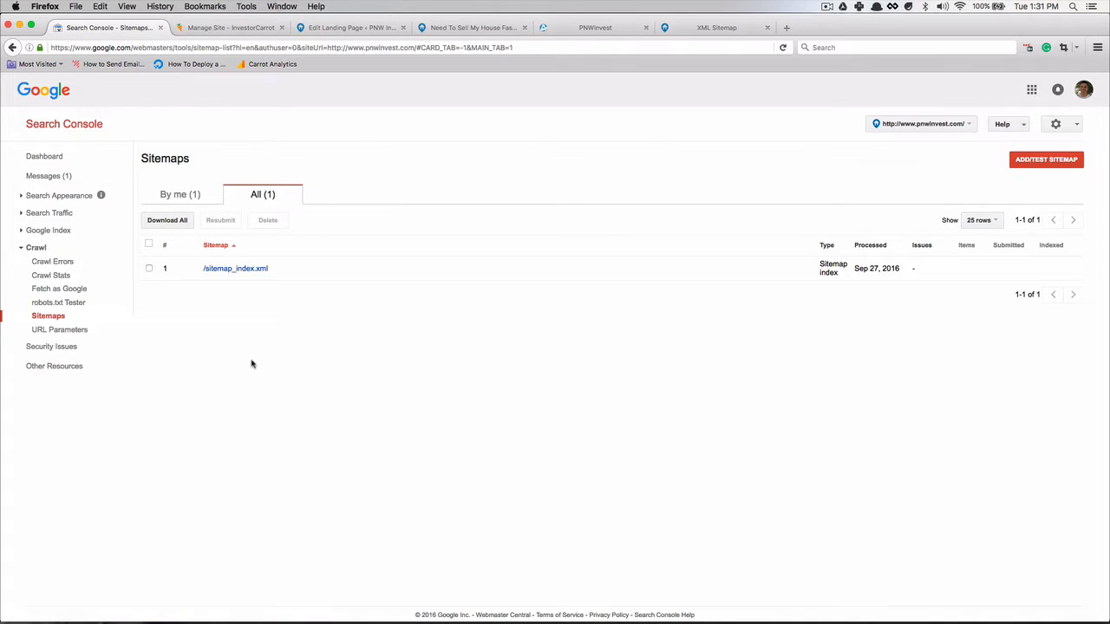
{"action": "left_click", "coordinate": [52, 155]}
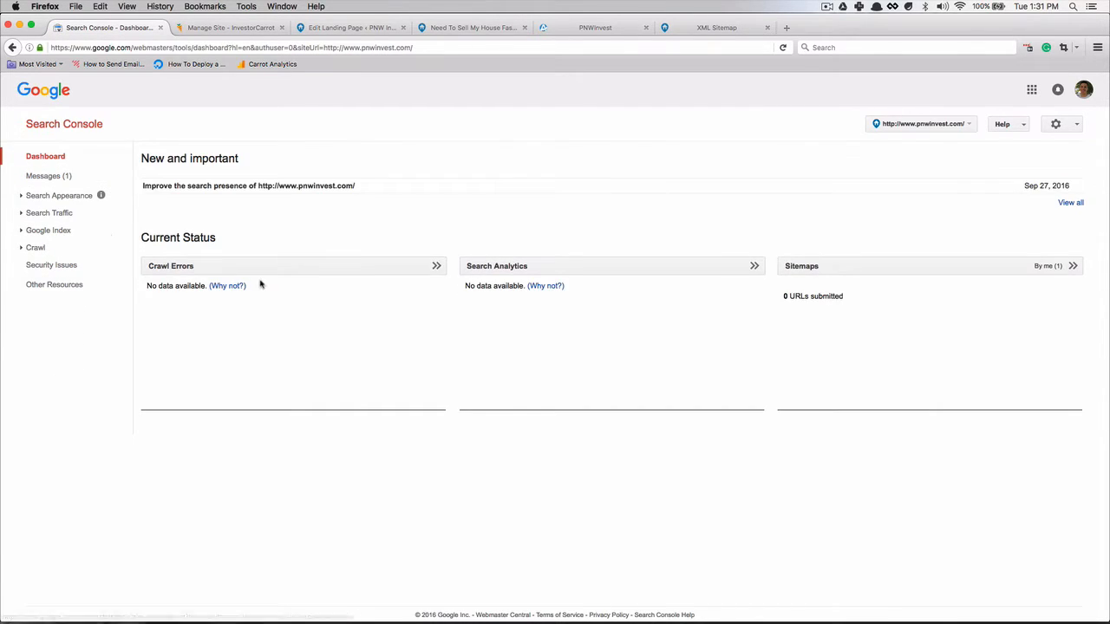
{"action": "left_click", "coordinate": [373, 187]}
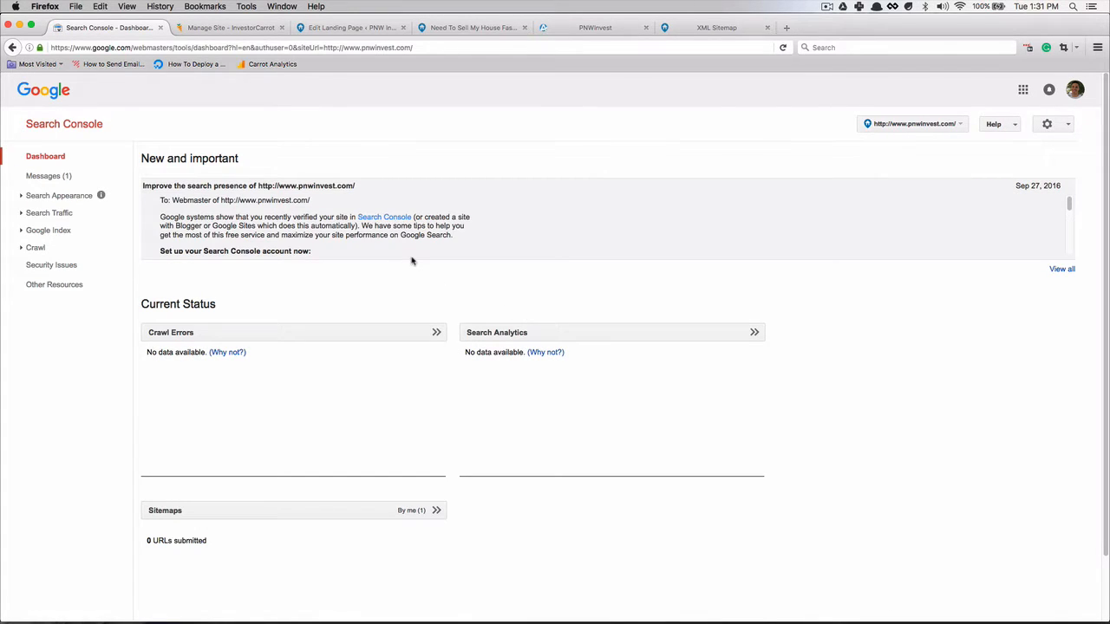
{"action": "scroll", "coordinate": [408, 248], "scroll_direction": "down", "scroll_amount": 5}
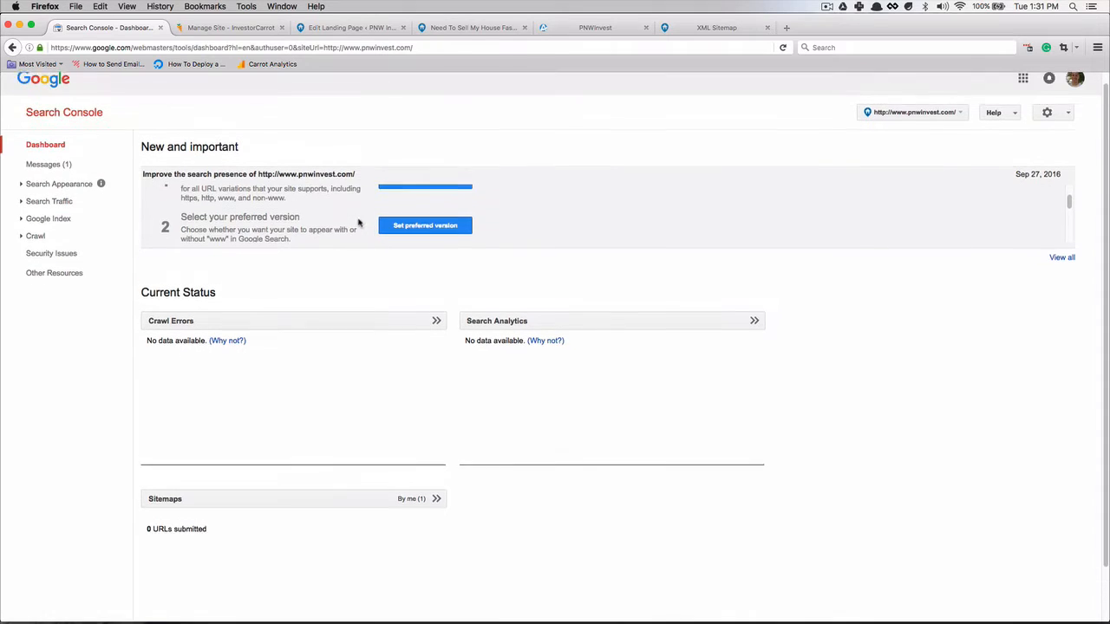
{"action": "scroll", "coordinate": [358, 223], "scroll_direction": "up", "scroll_amount": 1}
{"action": "scroll", "coordinate": [287, 235], "scroll_direction": "up", "scroll_amount": 3}
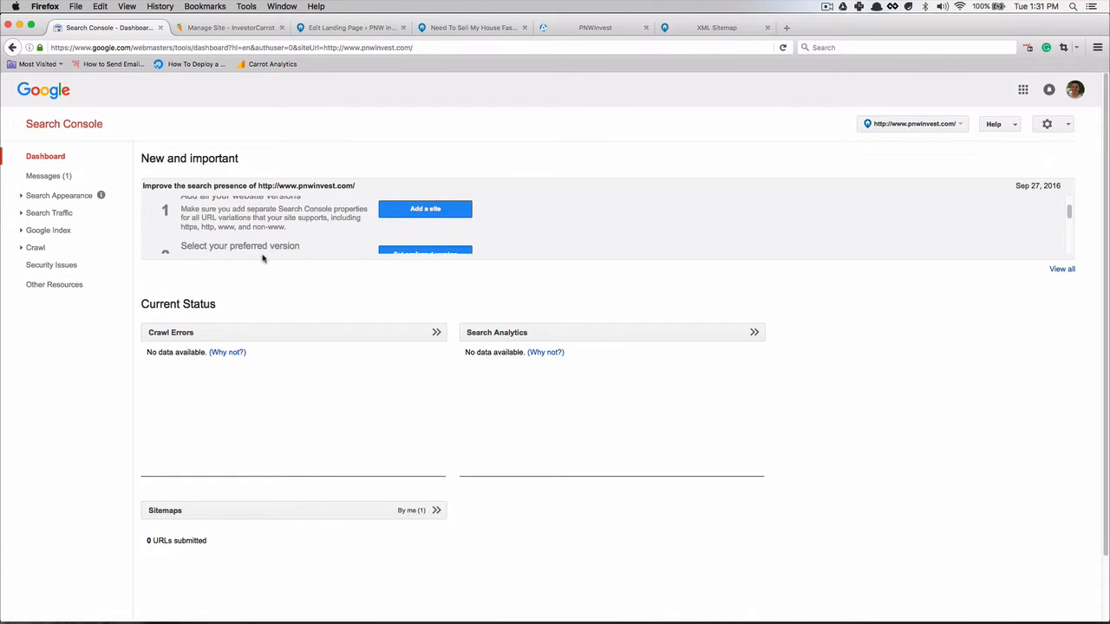
{"action": "scroll", "coordinate": [260, 245], "scroll_direction": "down", "scroll_amount": 3}
{"action": "left_click", "coordinate": [459, 242]}
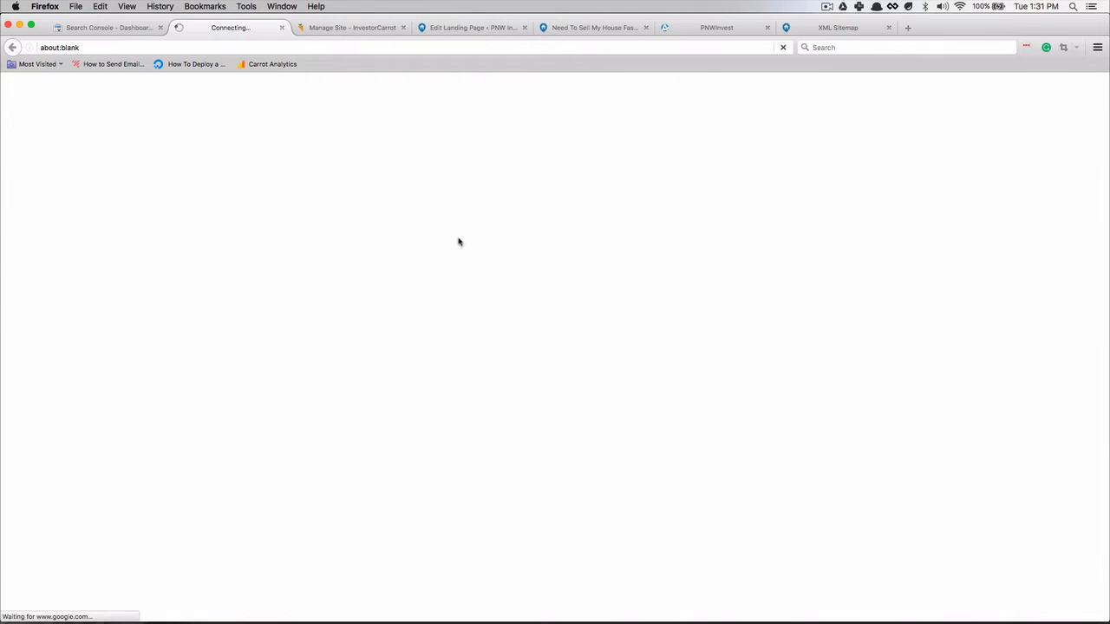
{"action": "left_click", "coordinate": [96, 27]}
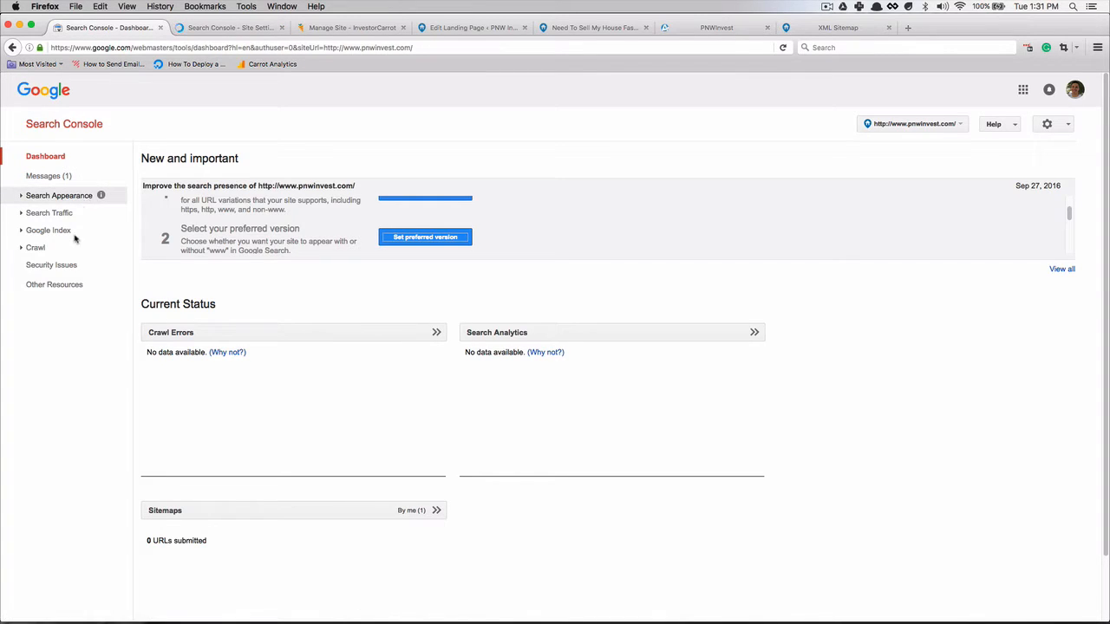
{"action": "left_click", "coordinate": [25, 197]}
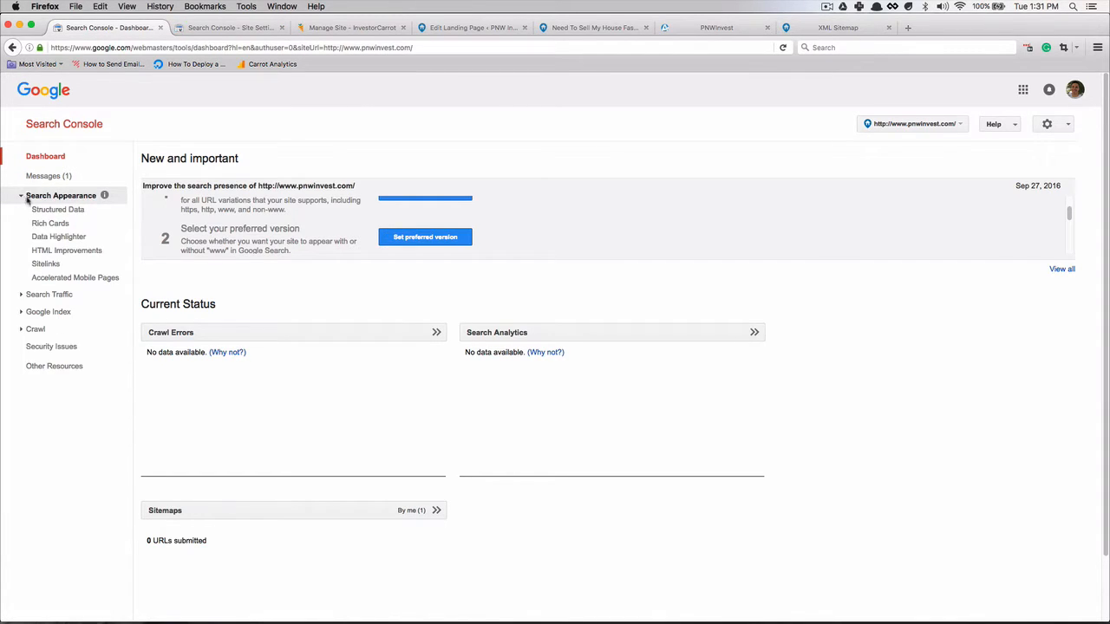
{"action": "left_click", "coordinate": [57, 295]}
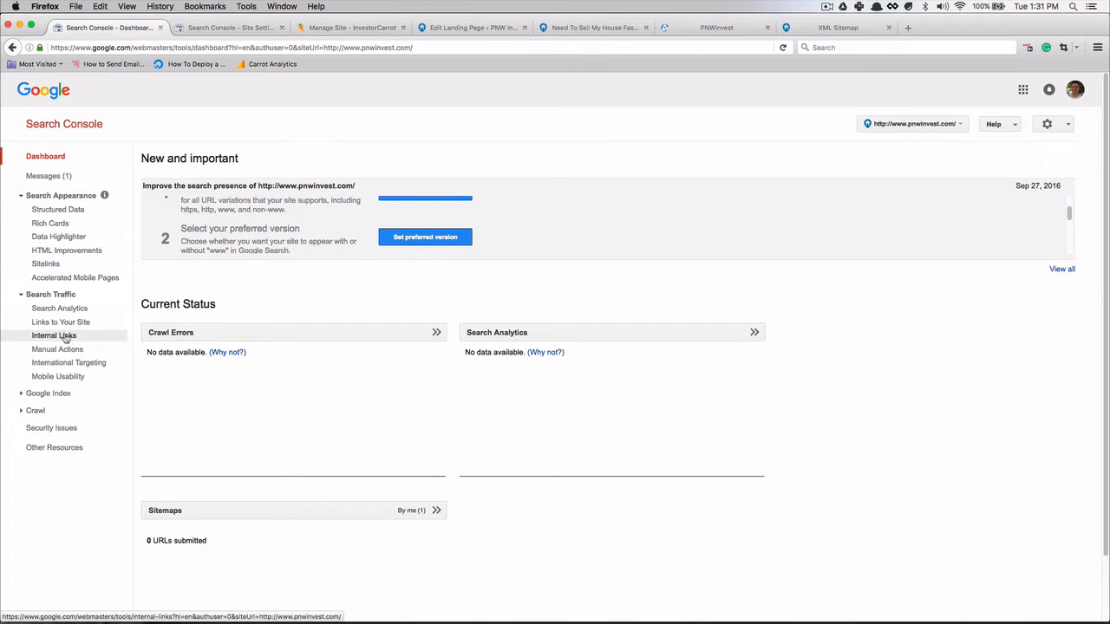
{"action": "left_click", "coordinate": [201, 33]}
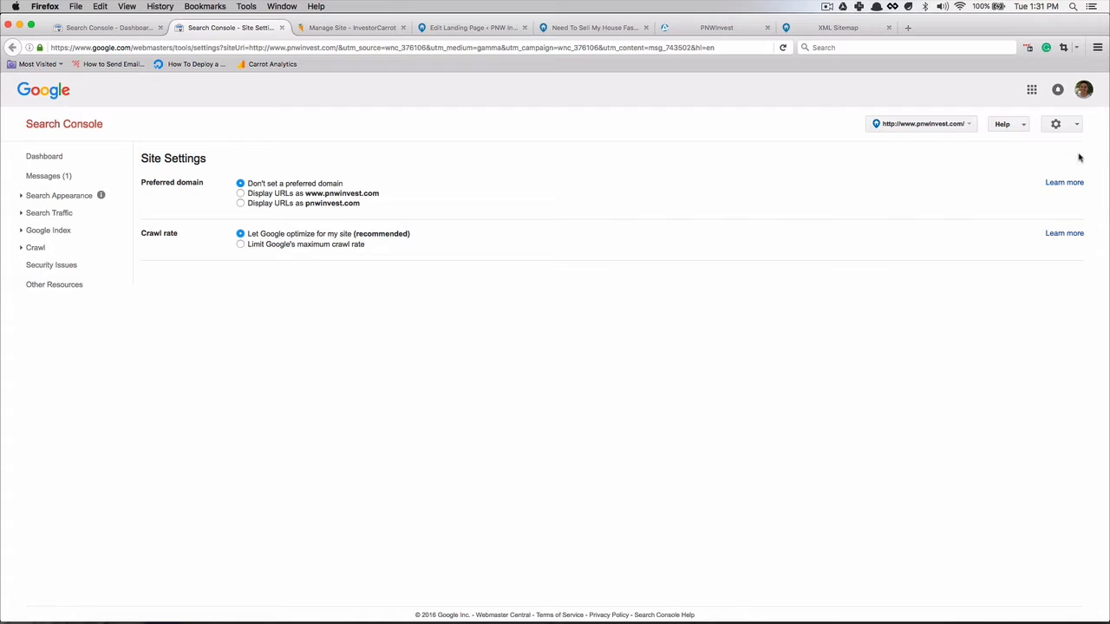
{"action": "left_click", "coordinate": [1078, 125]}
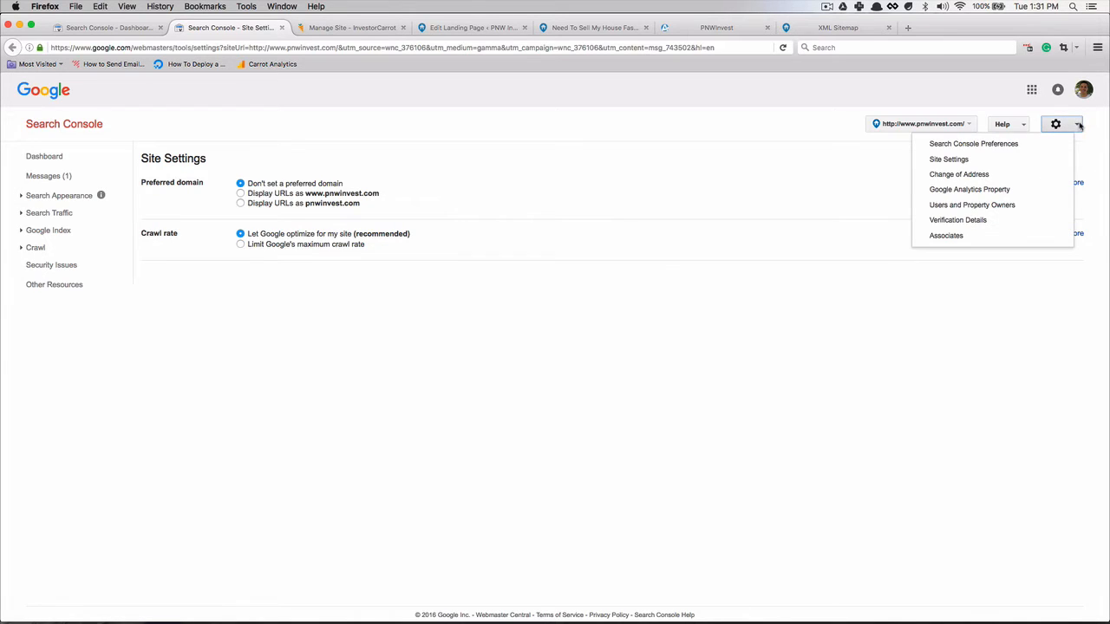
{"action": "left_click", "coordinate": [412, 190]}
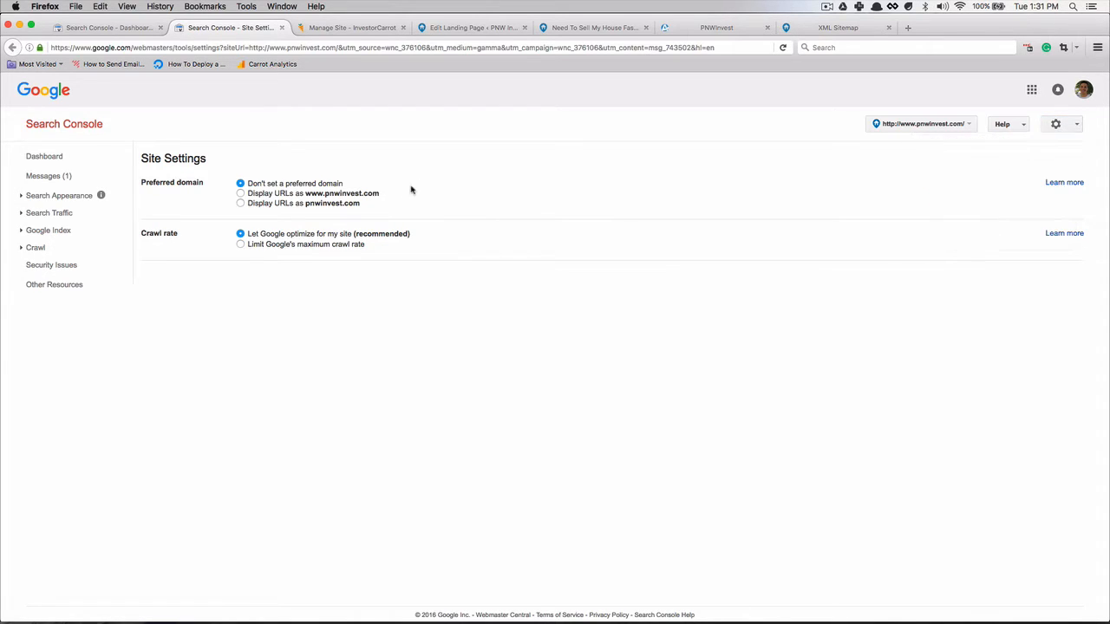
{"action": "left_click", "coordinate": [241, 194]}
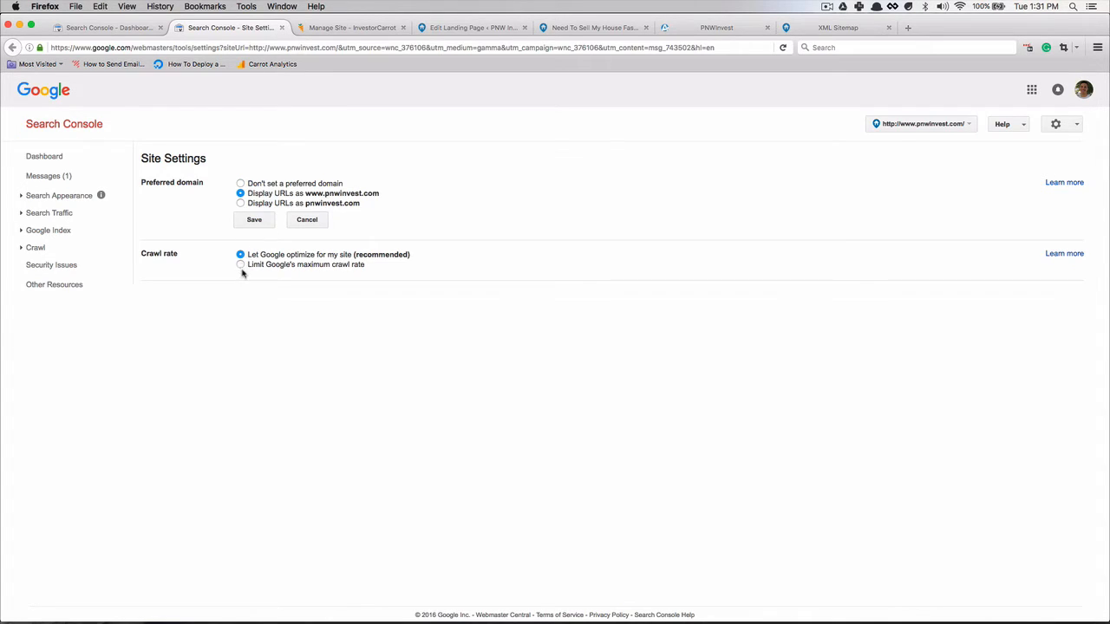
{"action": "left_click", "coordinate": [256, 222]}
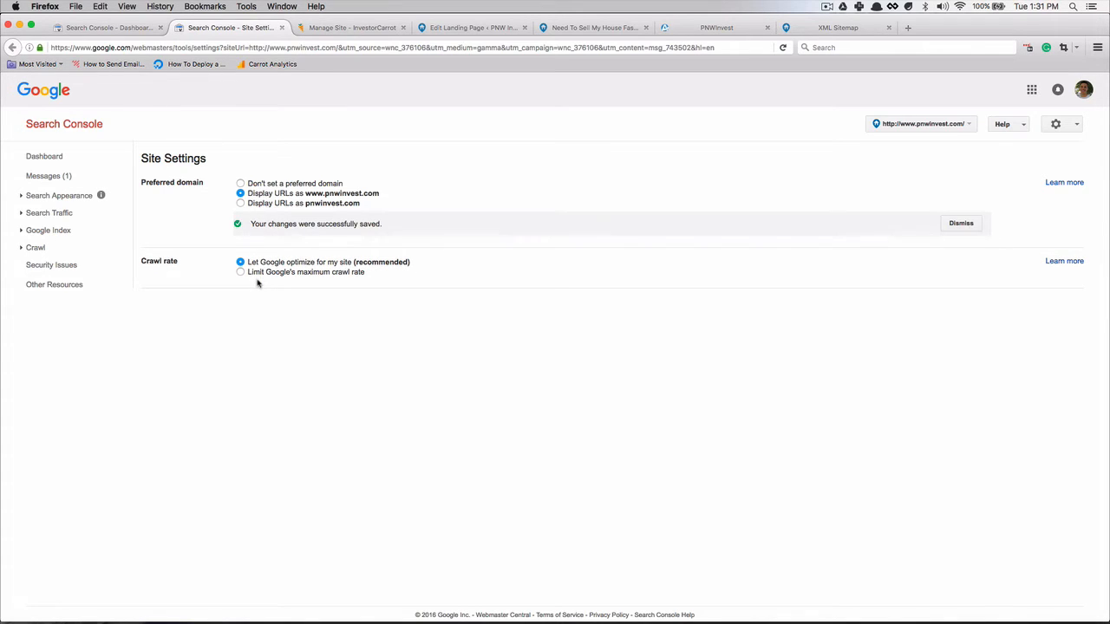
{"action": "left_click", "coordinate": [962, 226]}
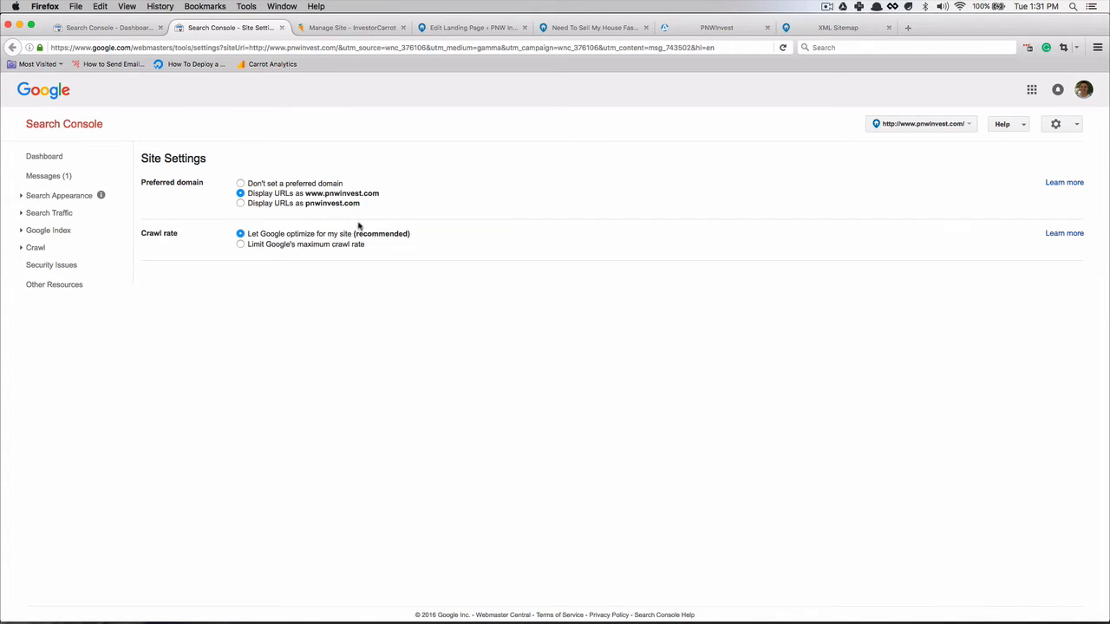
{"action": "left_click", "coordinate": [61, 137]}
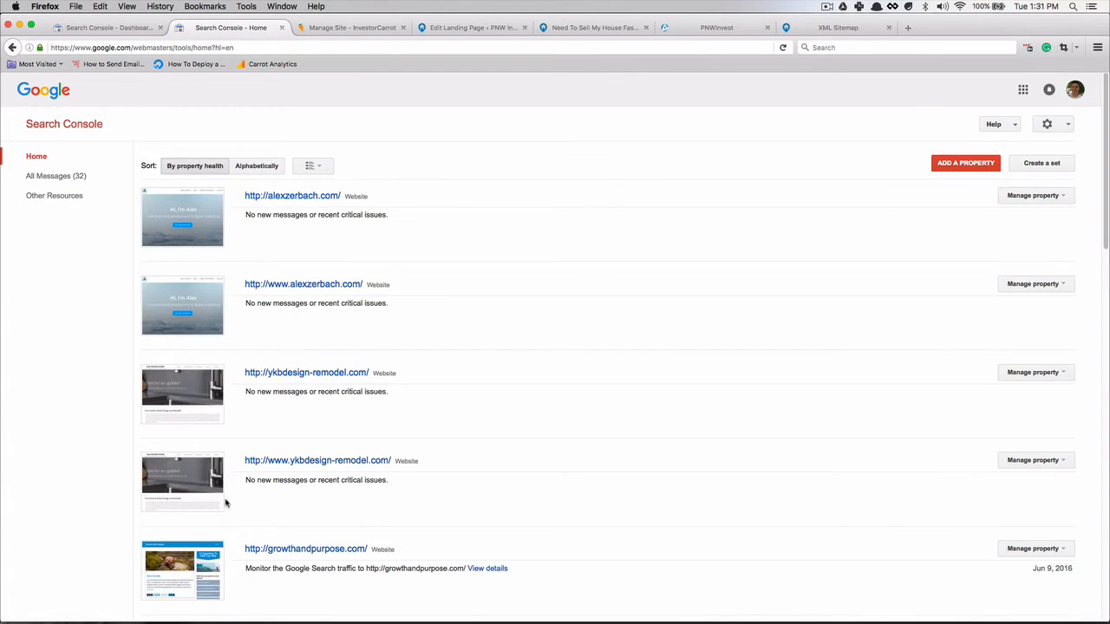
{"action": "scroll", "coordinate": [261, 501], "scroll_direction": "down", "scroll_amount": 5}
{"action": "scroll", "coordinate": [306, 497], "scroll_direction": "down", "scroll_amount": 8}
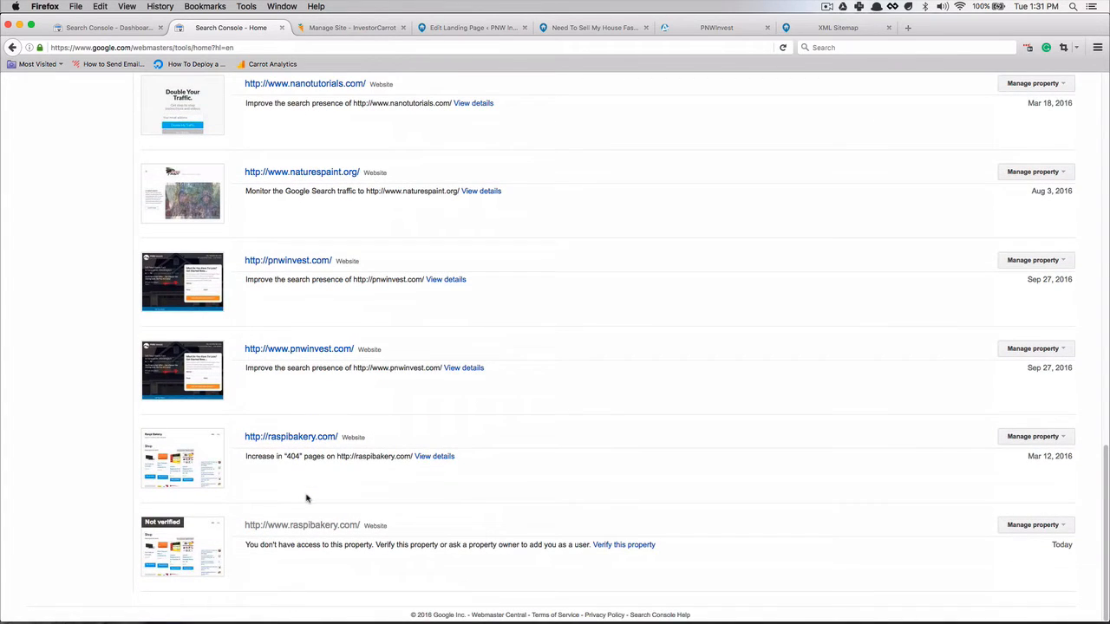
{"action": "left_click", "coordinate": [320, 263]}
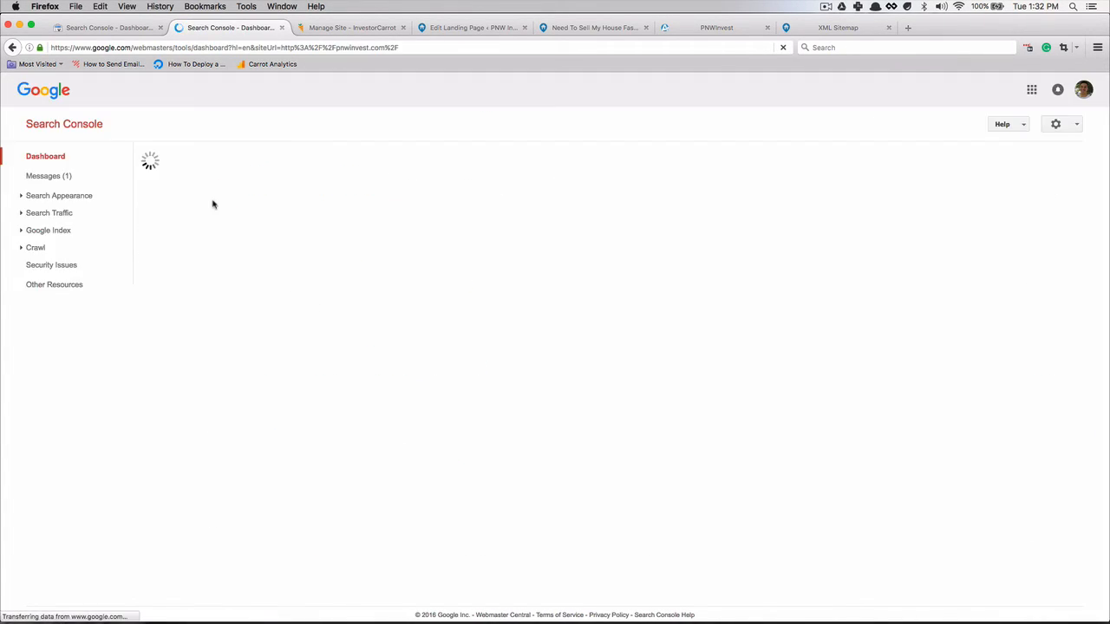
{"action": "left_click", "coordinate": [1069, 125]}
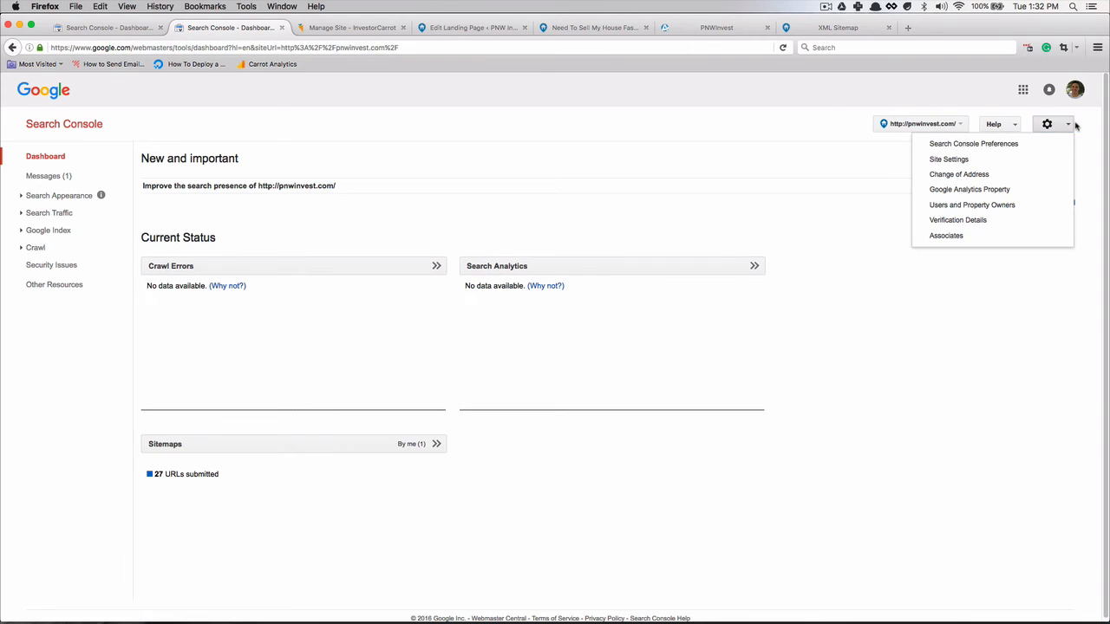
{"action": "left_click", "coordinate": [1015, 161]}
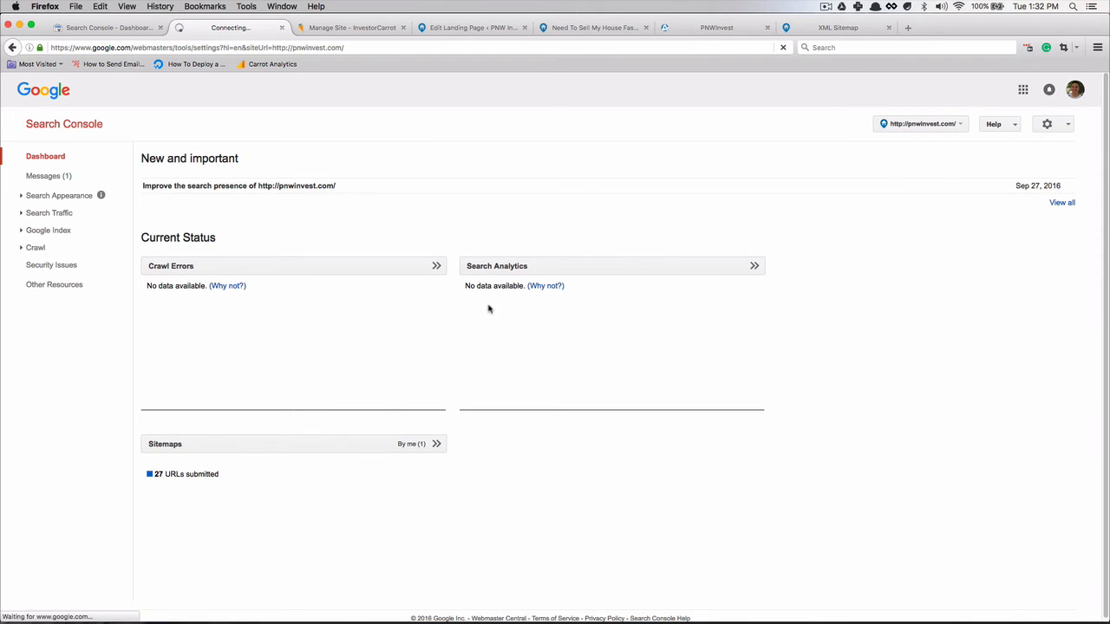